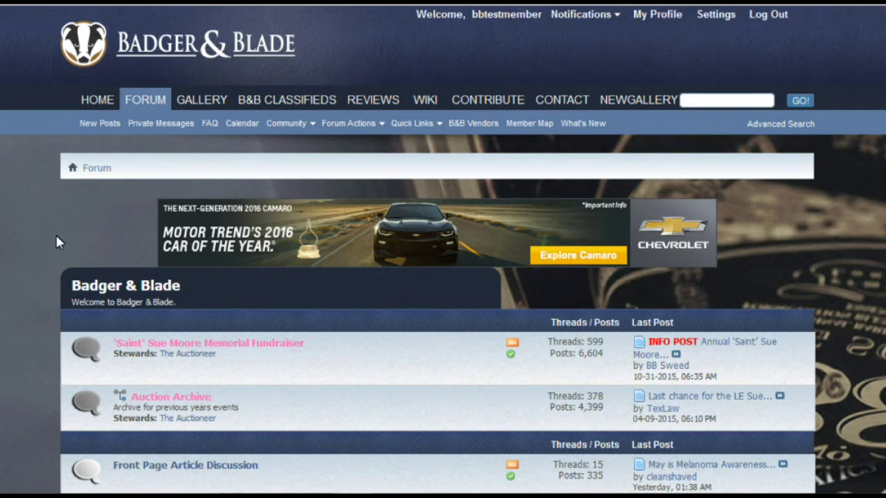
Go from Settings to Your Photos & Albums to see the 'Test photo' image in your gallery
scroll(32, 233, down, 15)
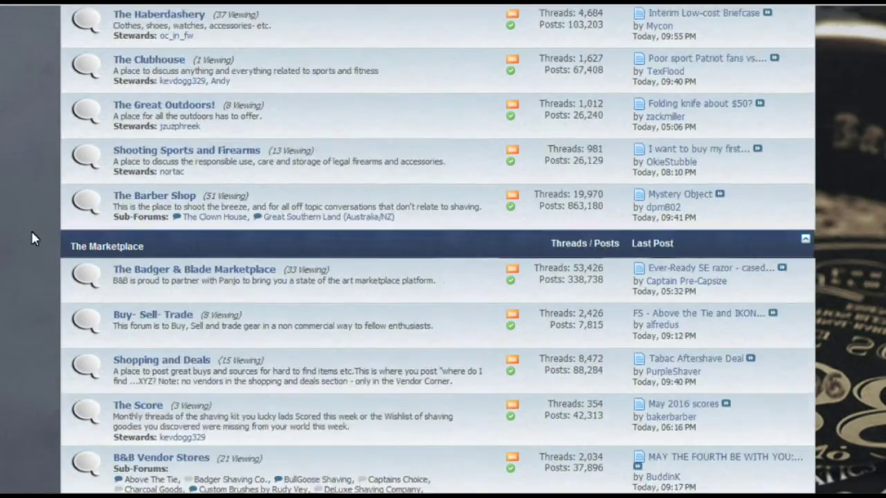
scroll(32, 238, down, 10)
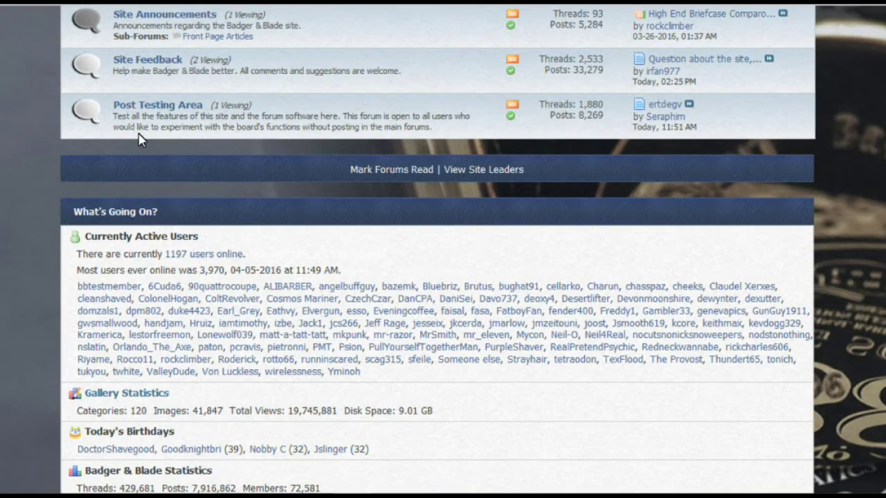
scroll(288, 152, up, 15)
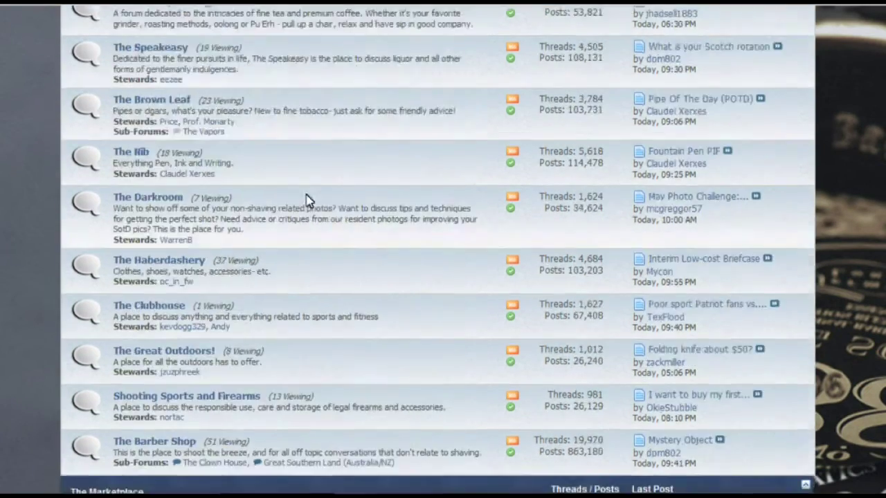
scroll(308, 209, up, 6)
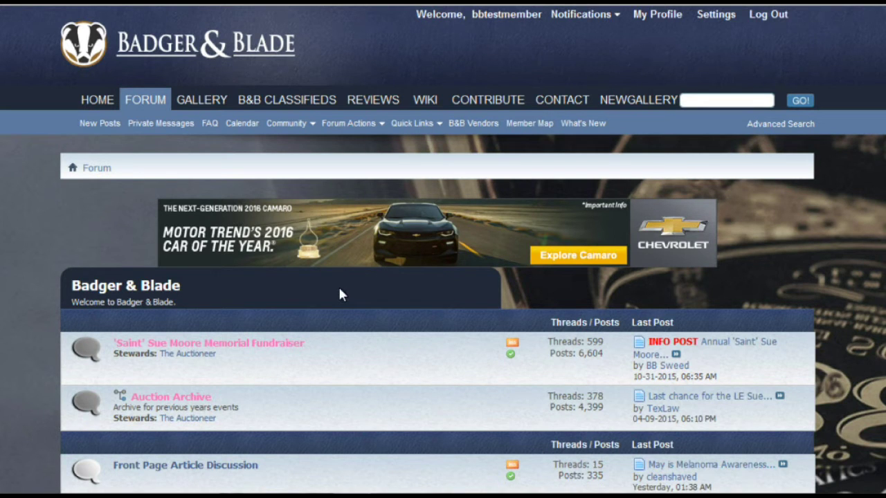
click(715, 15)
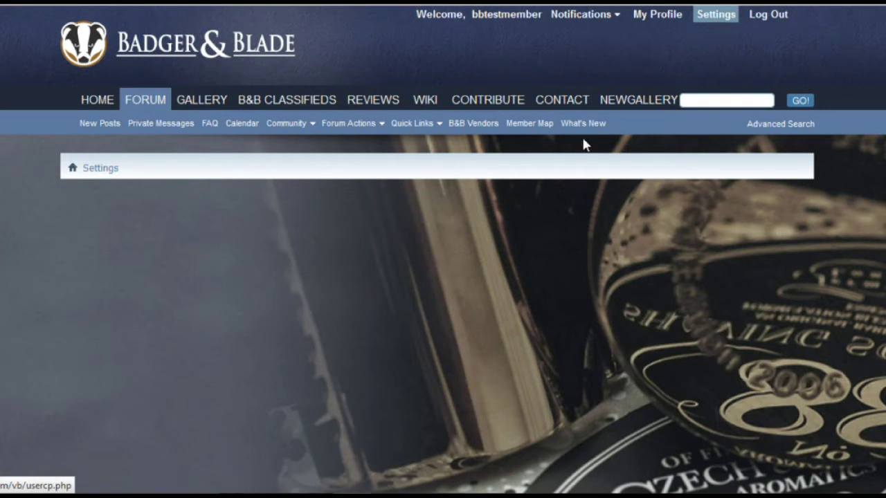
scroll(9, 297, down, 4)
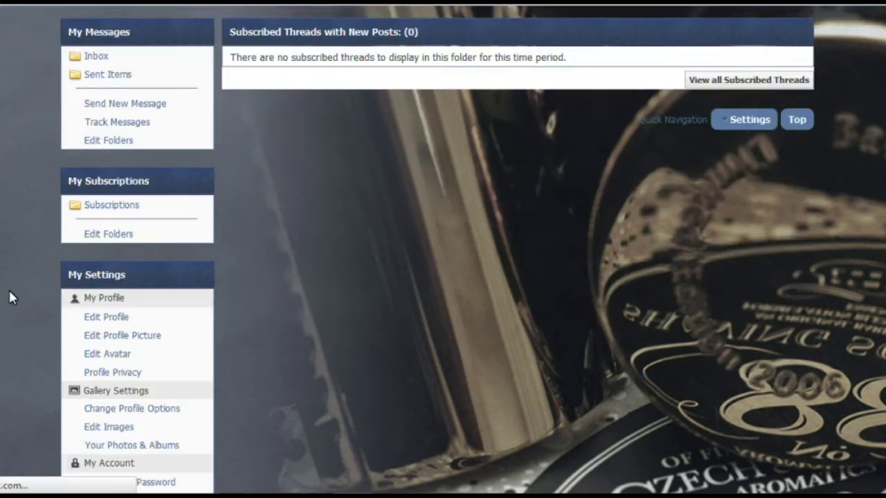
scroll(8, 288, down, 3)
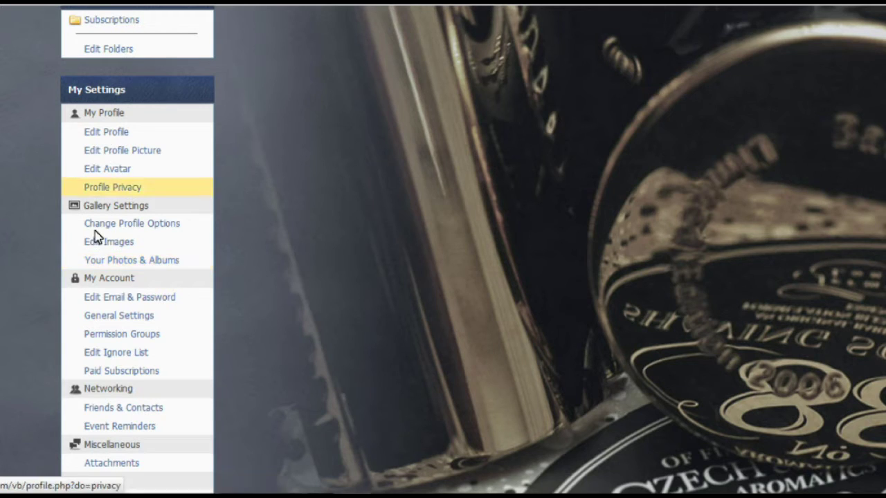
click(114, 268)
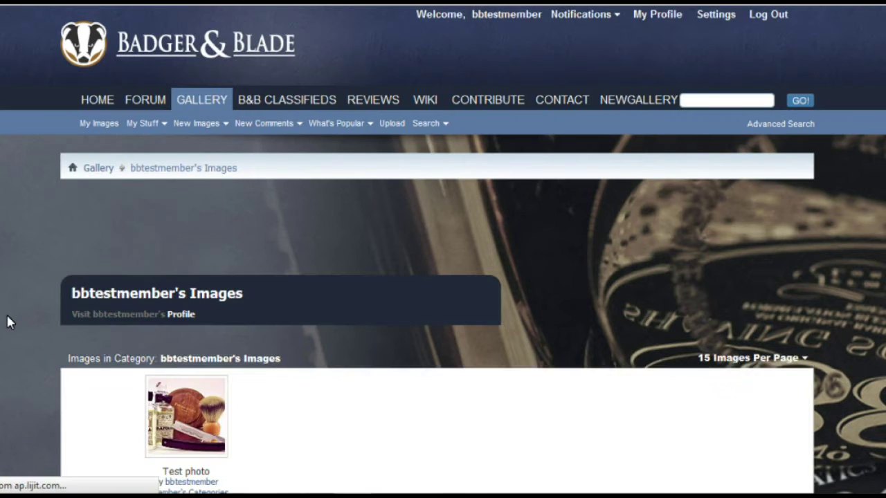
scroll(9, 321, down, 3)
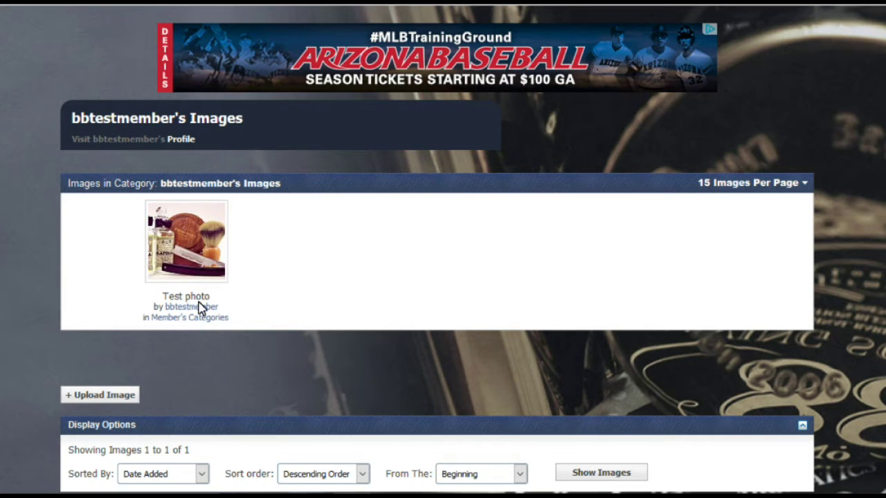
Open the Test photo's page and scroll down to its Image Code section
click(199, 250)
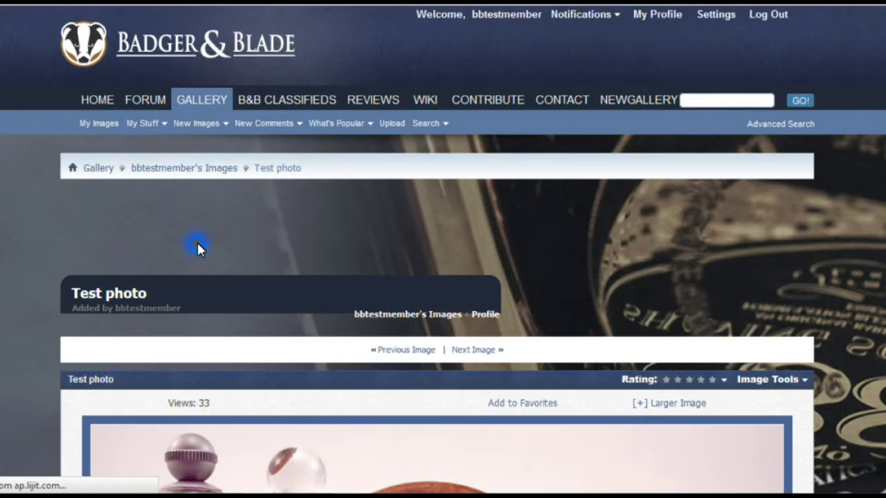
scroll(196, 240, down, 8)
scroll(249, 202, down, 3)
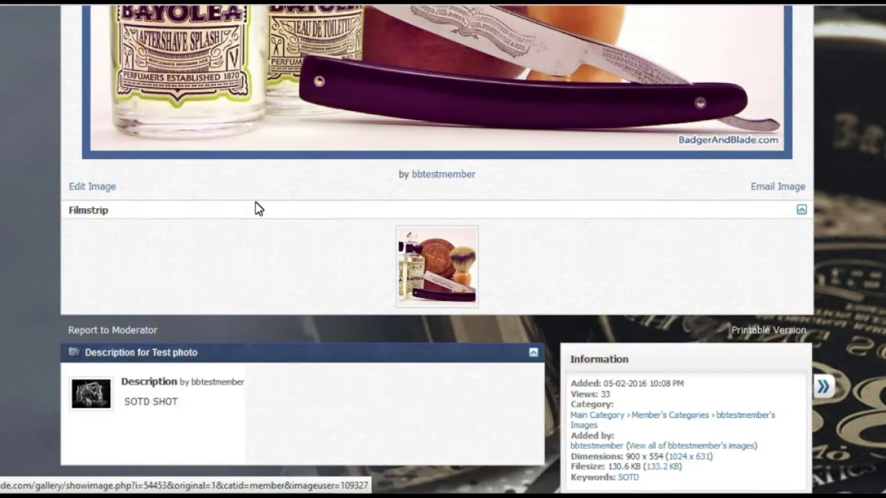
scroll(646, 214, down, 6)
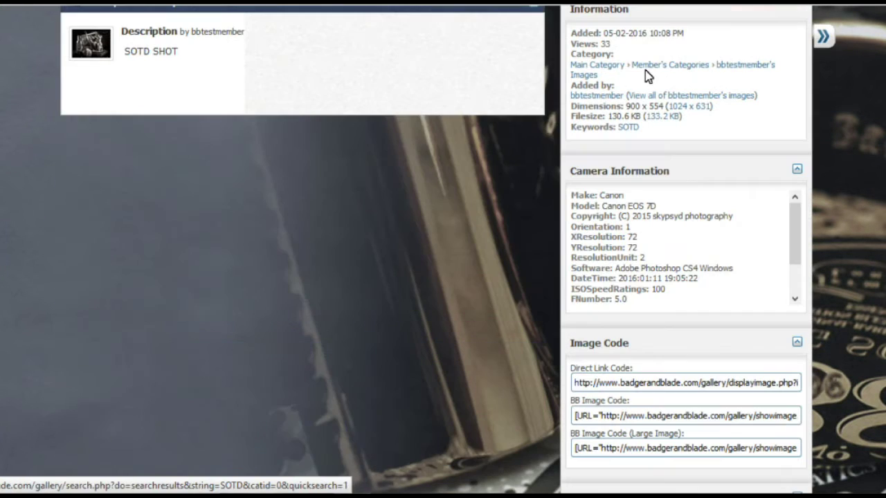
scroll(594, 135, up, 1)
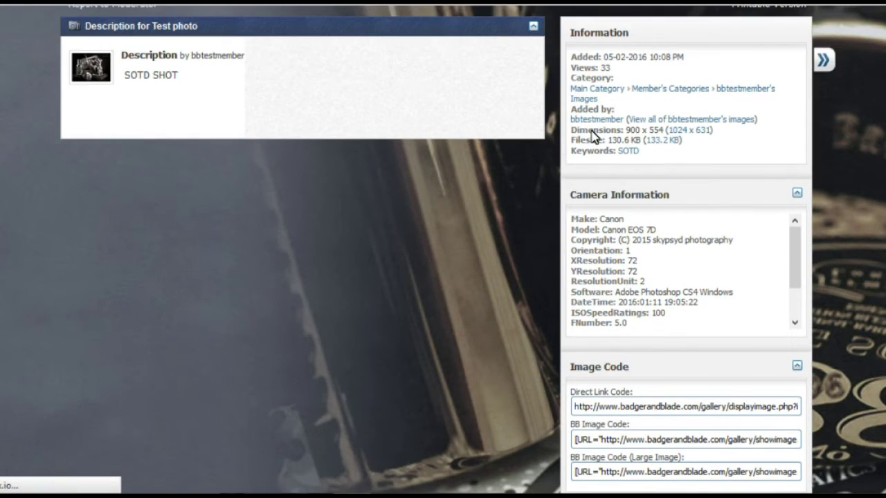
scroll(593, 135, up, 1)
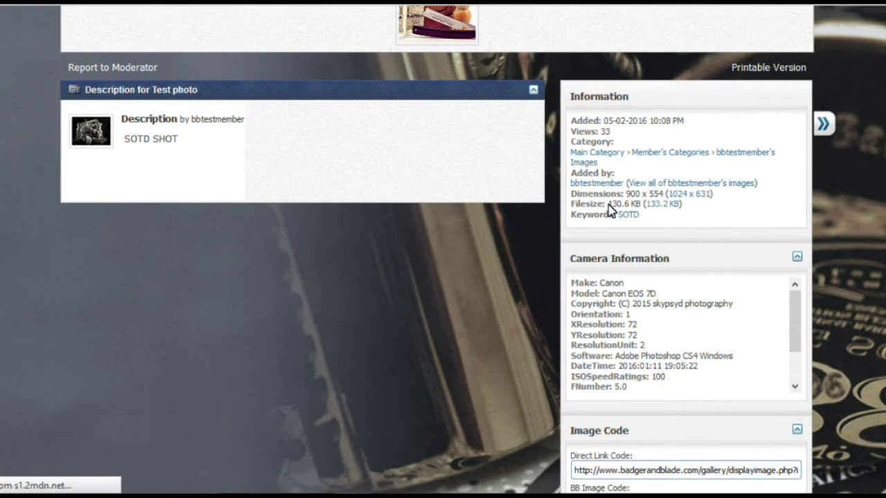
scroll(599, 290, down, 1)
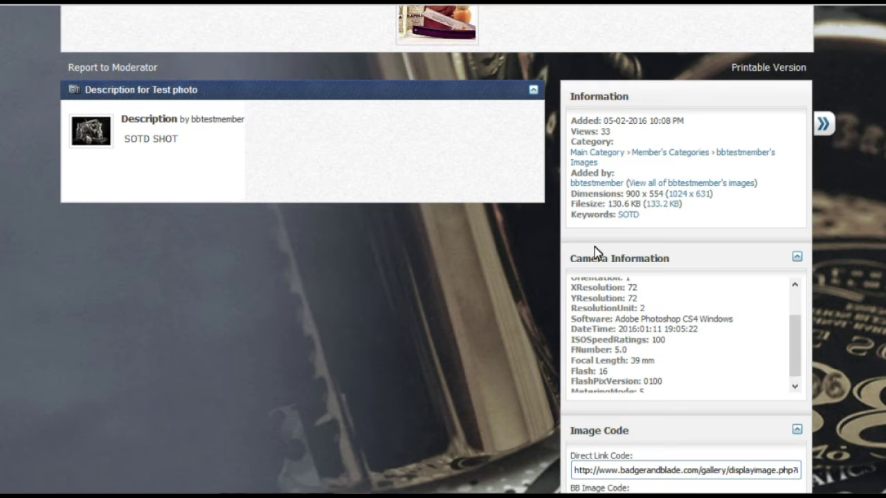
scroll(599, 273, down, 1)
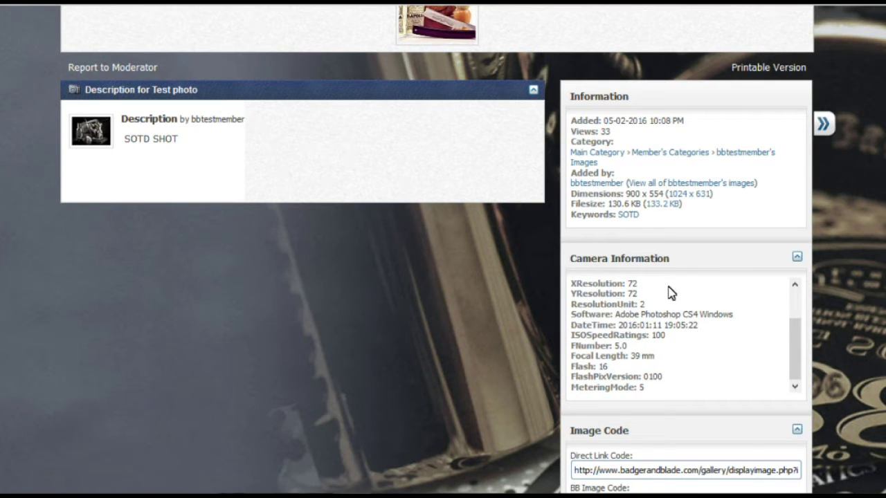
scroll(443, 277, down, 3)
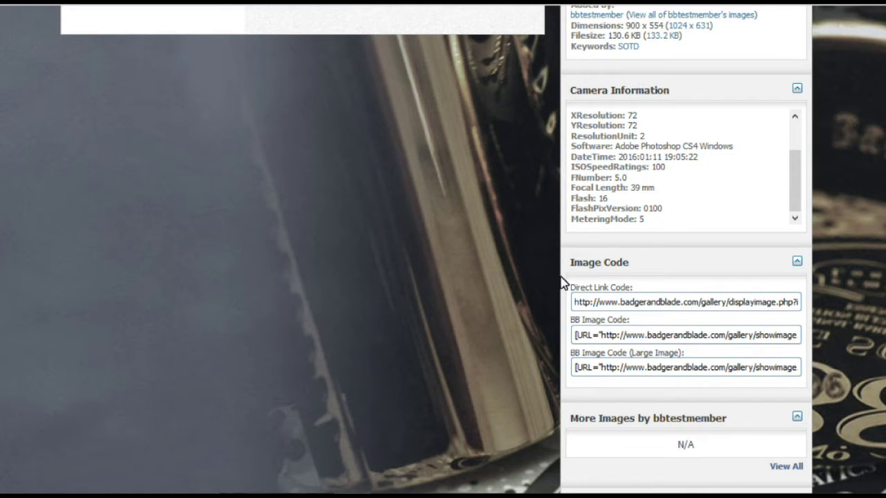
Copy the Test photo's Direct Link Code URL
click(609, 303)
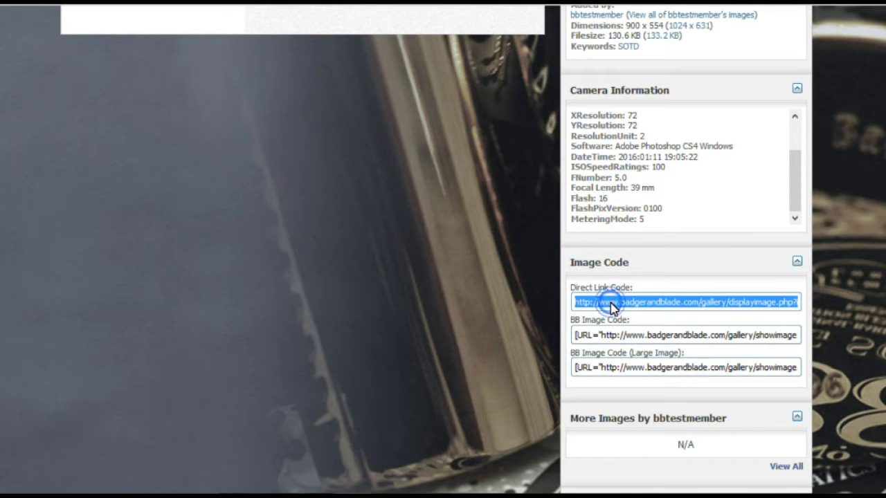
right_click(610, 304)
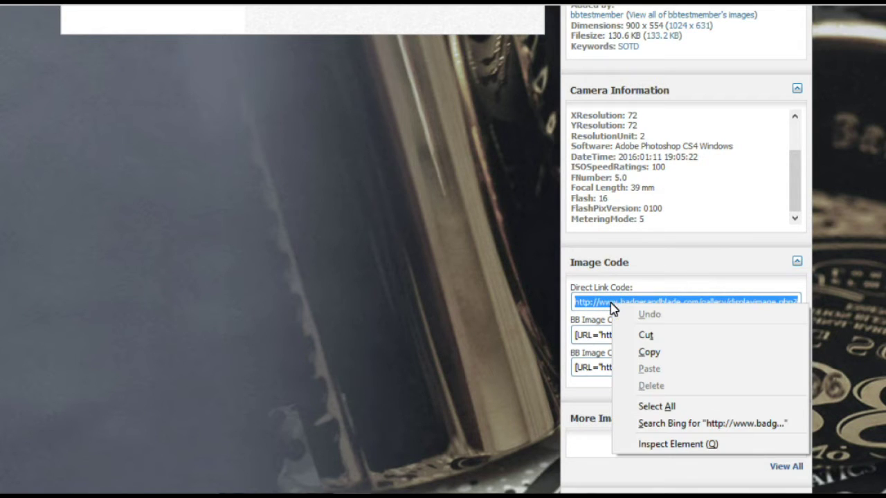
click(619, 351)
scroll(512, 322, up, 1)
scroll(510, 322, up, 10)
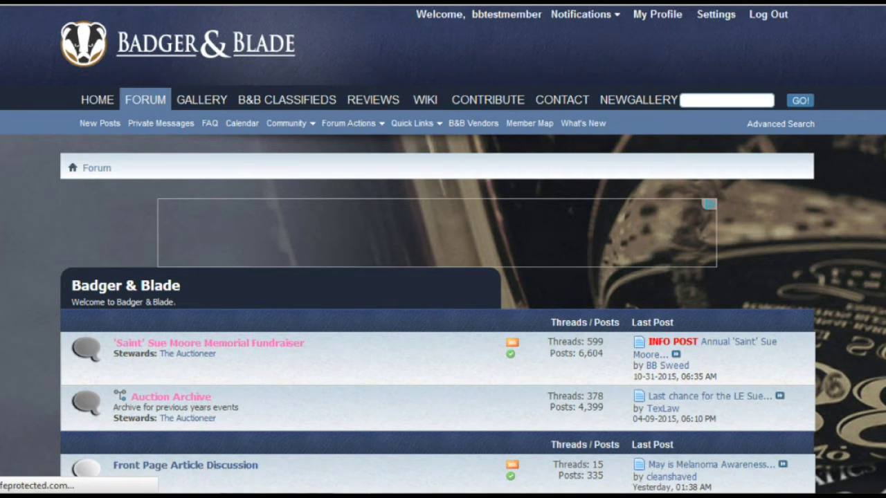
Enter the Post Testing Area forum and open the 'new member test post for video' thread
scroll(443, 277, down, 15)
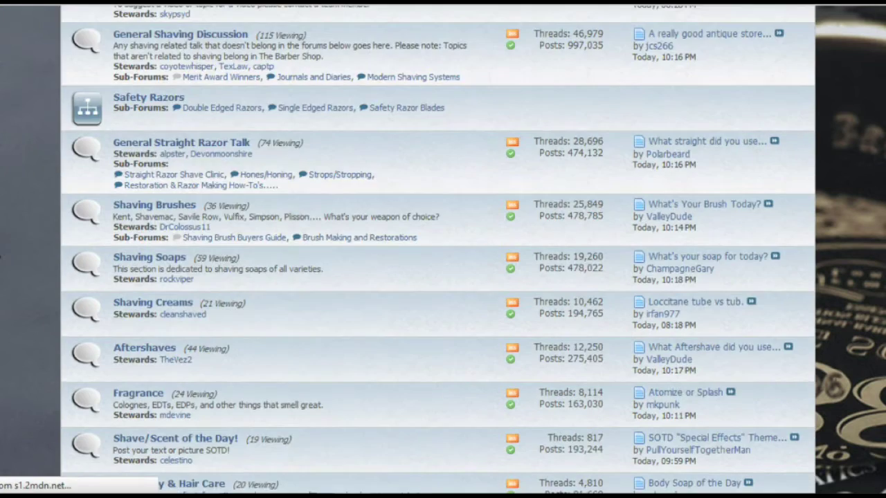
scroll(443, 277, down, 6)
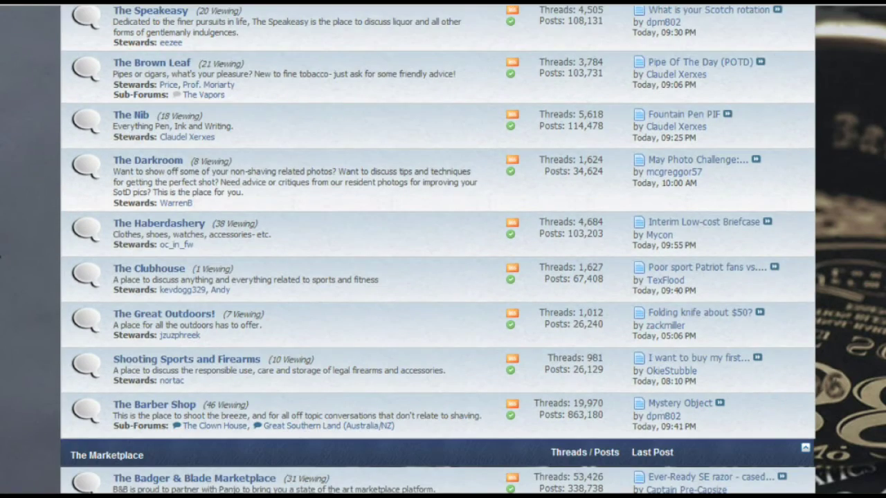
scroll(10, 296, down, 15)
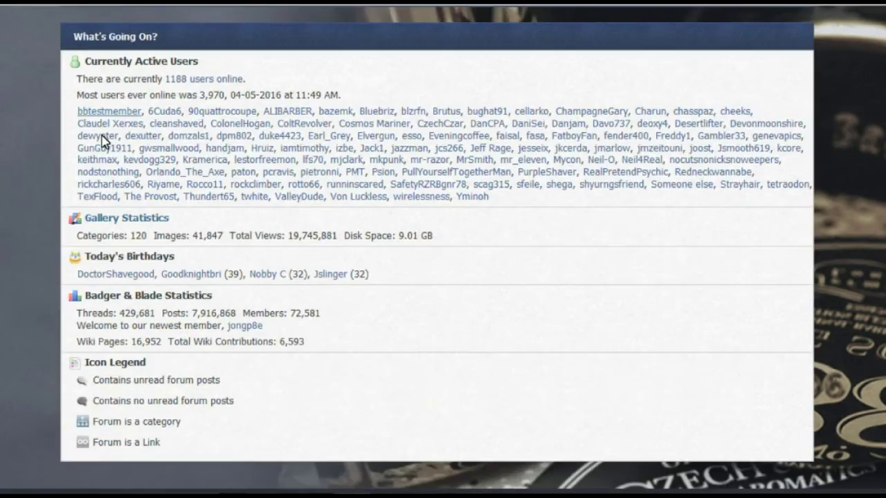
scroll(102, 140, up, 4)
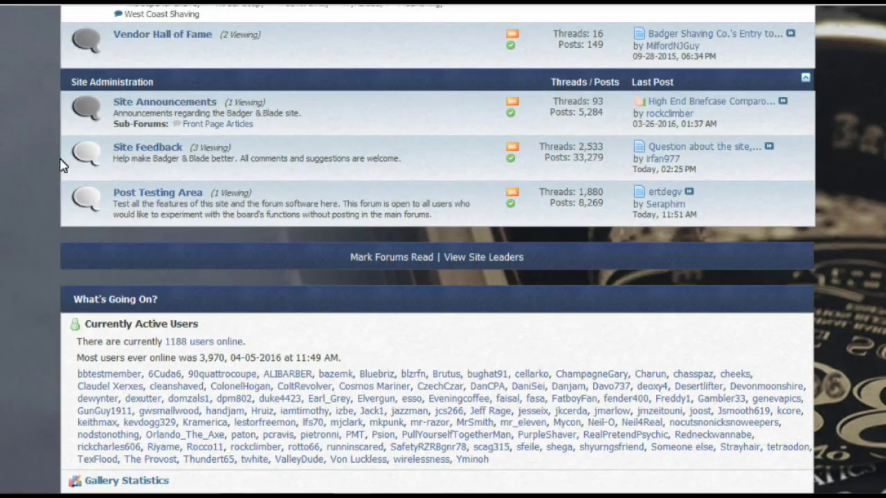
click(157, 196)
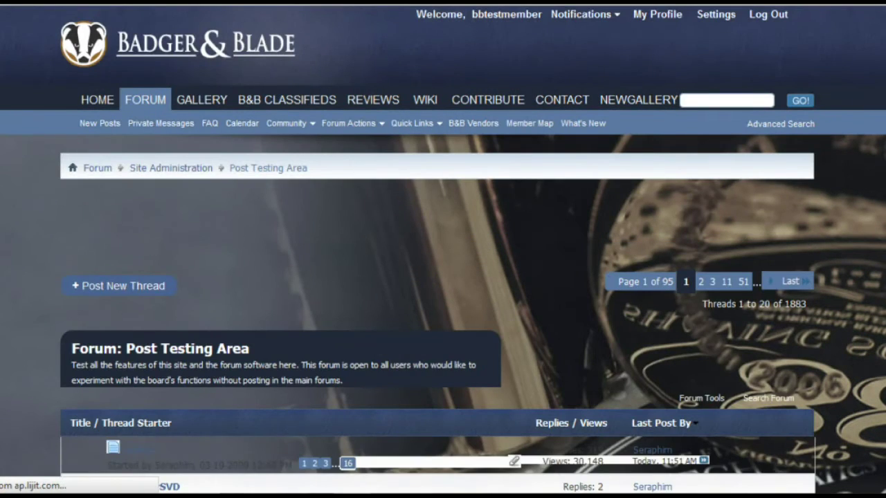
scroll(12, 280, down, 3)
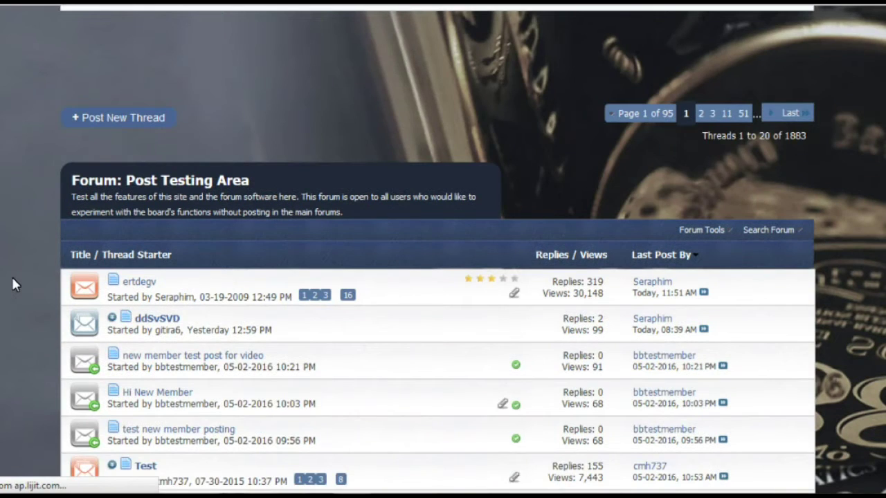
scroll(12, 280, down, 2)
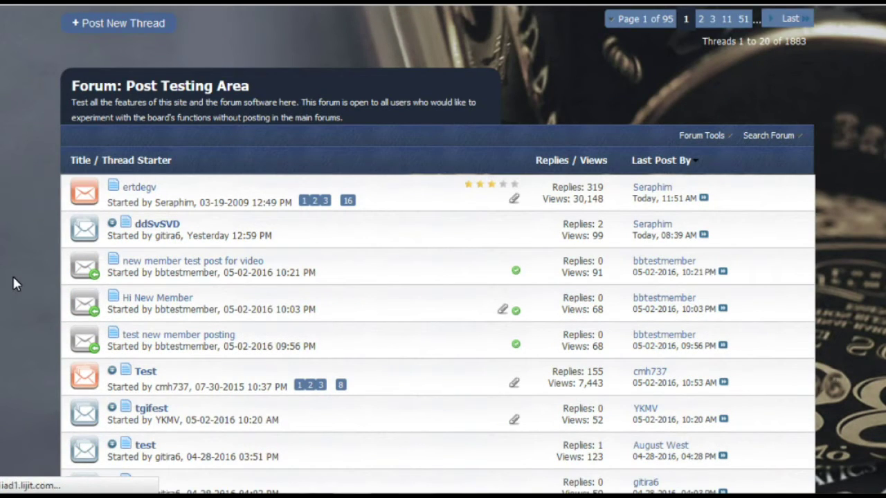
click(219, 267)
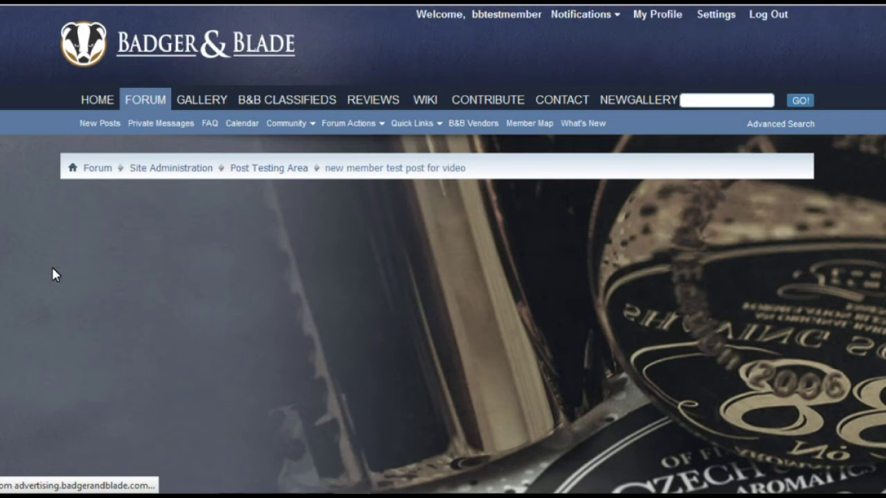
Write 'Test' and 'Photo' on two lines in the quick reply, then bring up Insert Image
scroll(52, 265, down, 1)
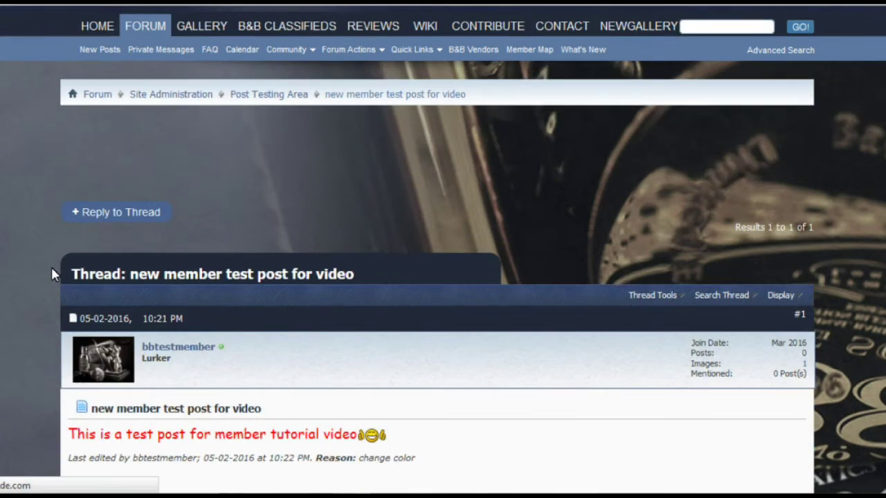
scroll(52, 268, down, 5)
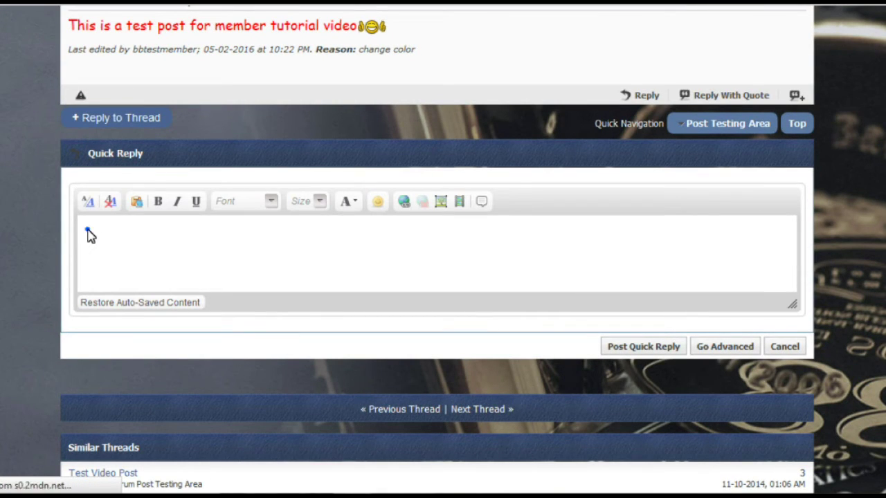
click(87, 231)
text(Test)
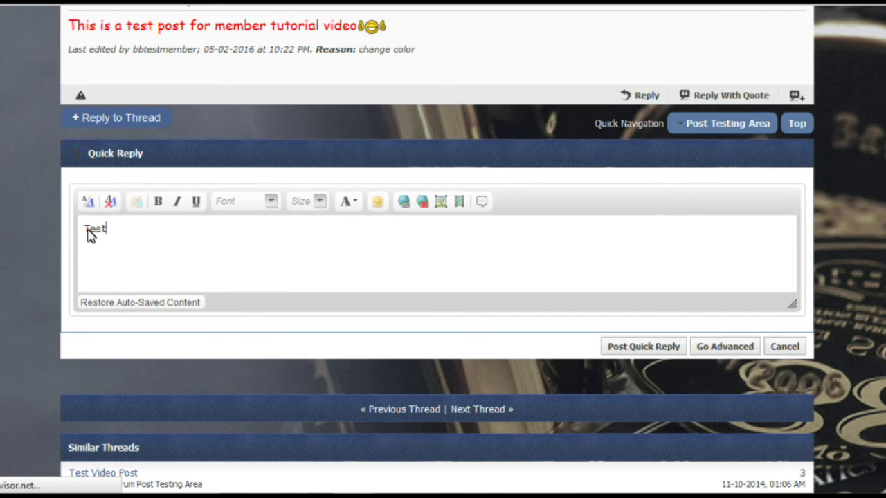
key(Return)
text(Pnoyto)
key(BackSpace)
key(BackSpace)
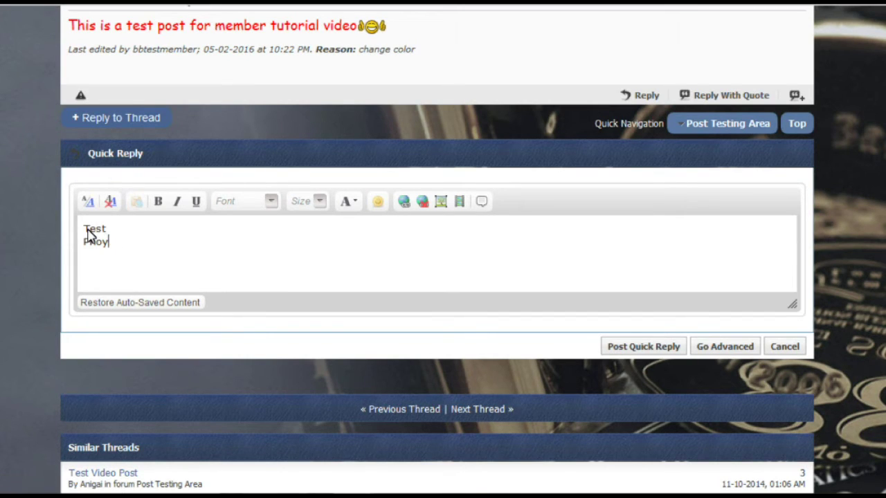
text(o)
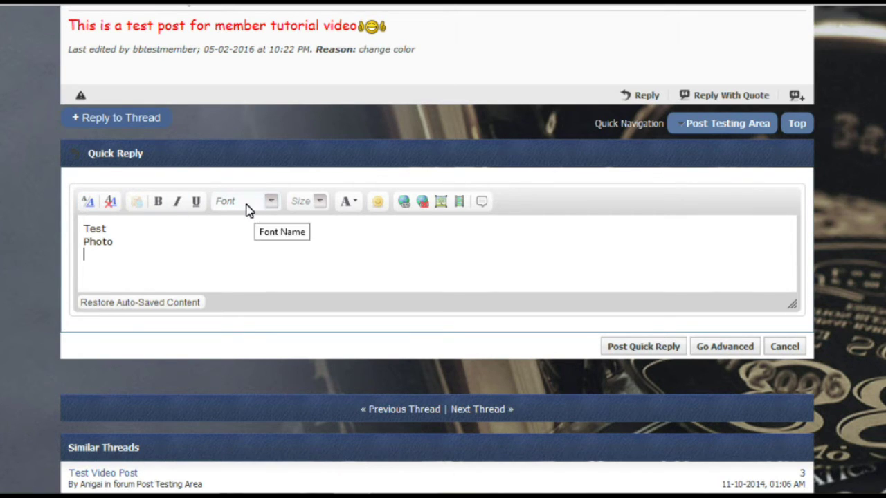
click(441, 206)
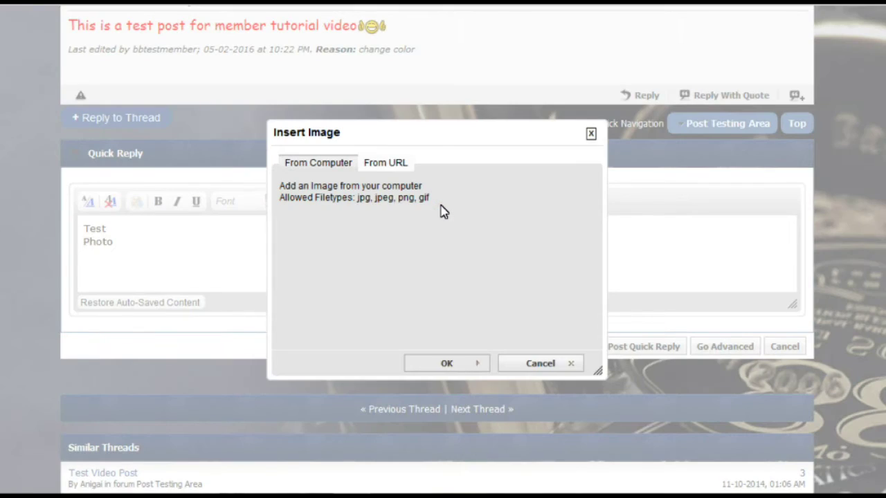
Insert the pasted gallery URL as an image, with Retrieve remote file unchecked
click(327, 169)
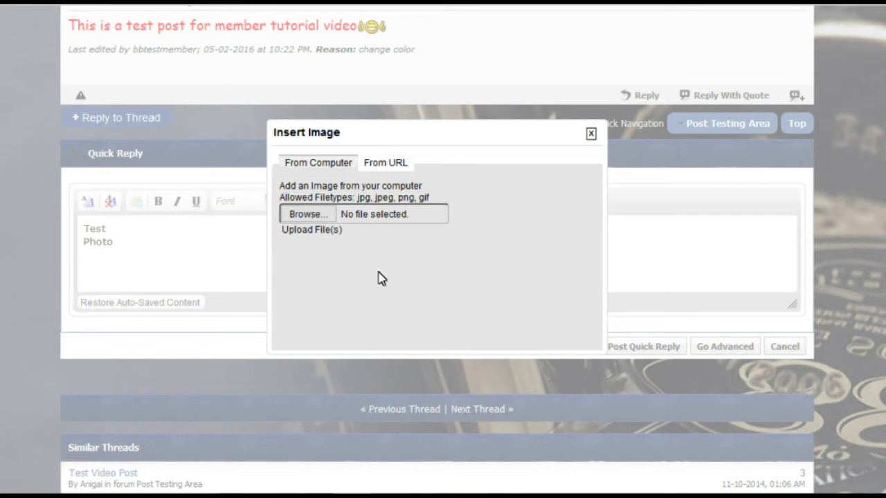
click(380, 165)
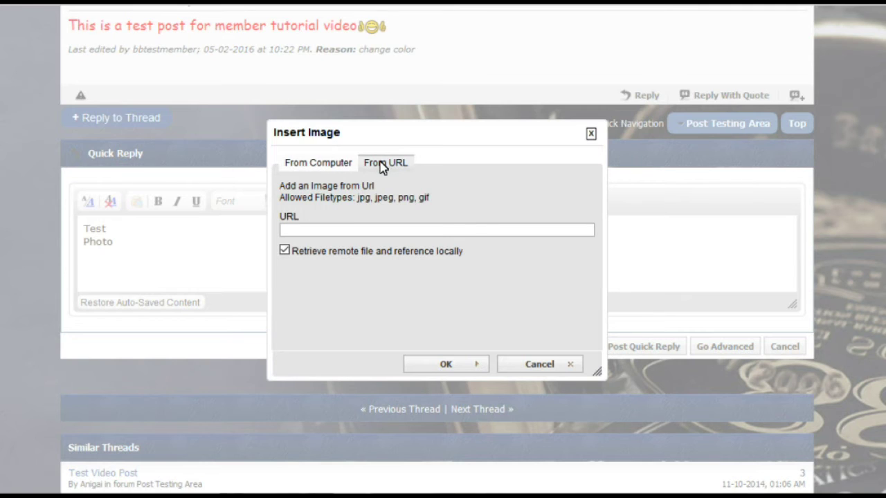
right_click(289, 230)
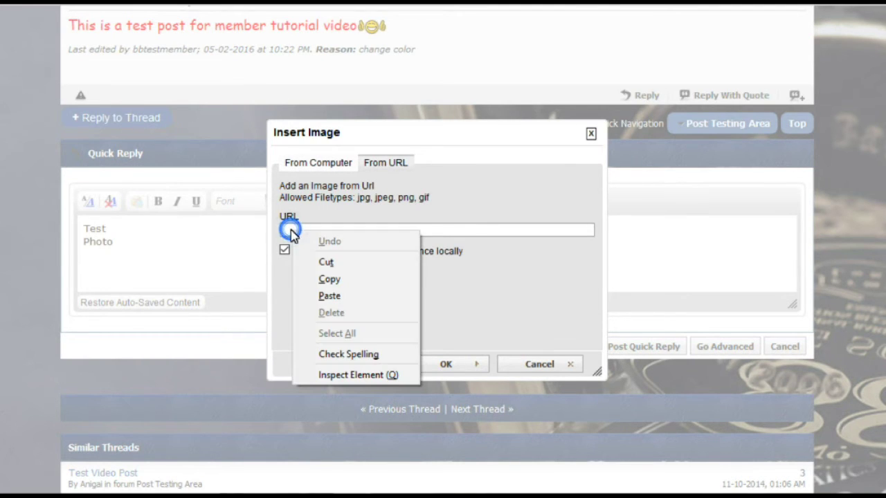
click(328, 296)
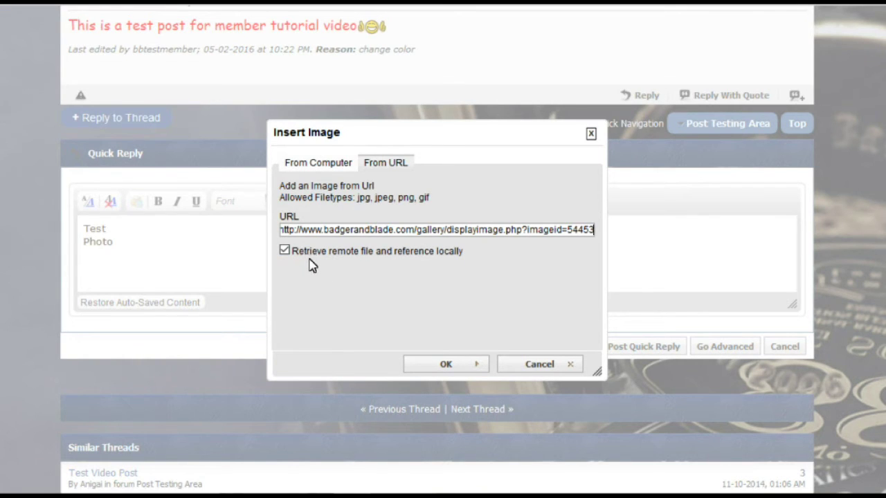
click(285, 252)
click(452, 365)
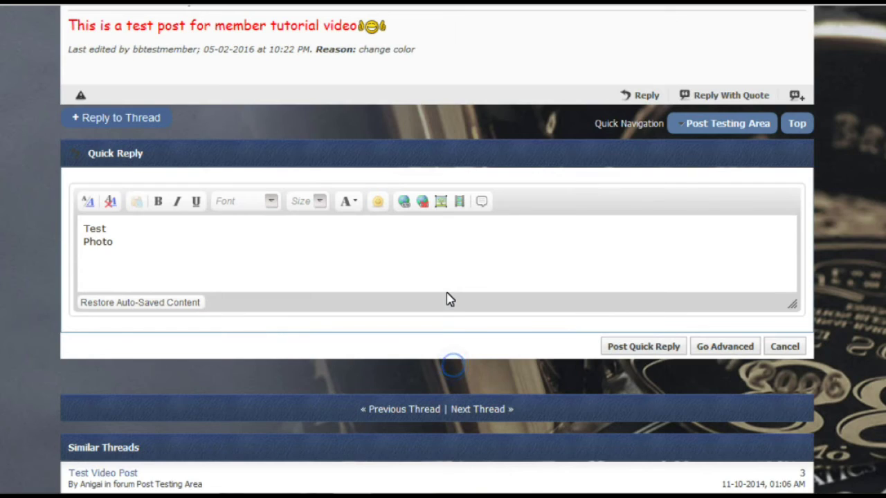
Post the Test/Photo quick reply and place the cursor in the empty reply editor
click(654, 348)
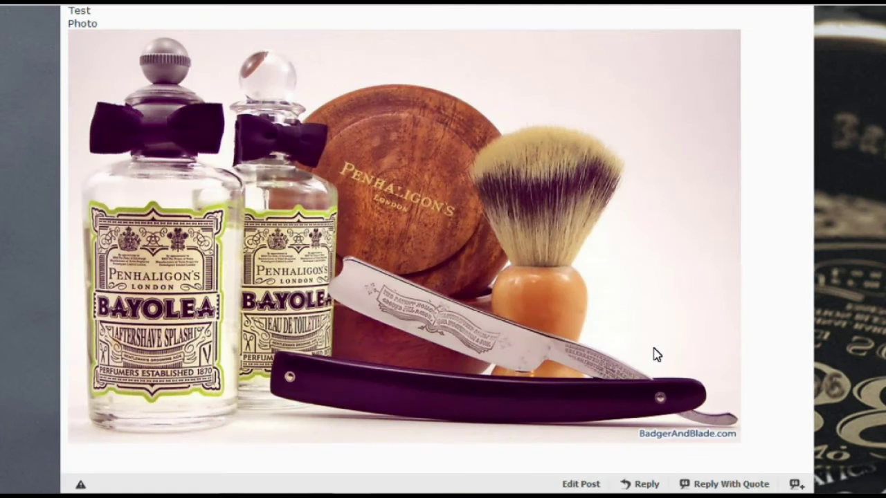
scroll(706, 366, down, 3)
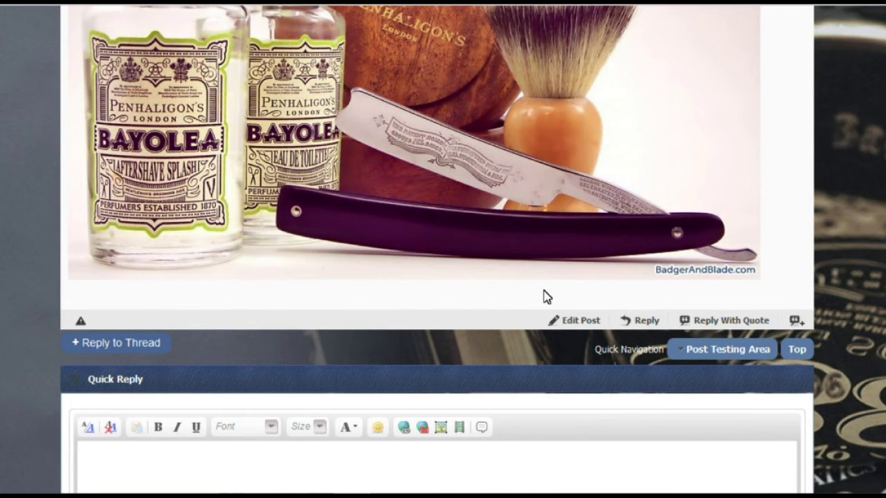
scroll(437, 295, up, 4)
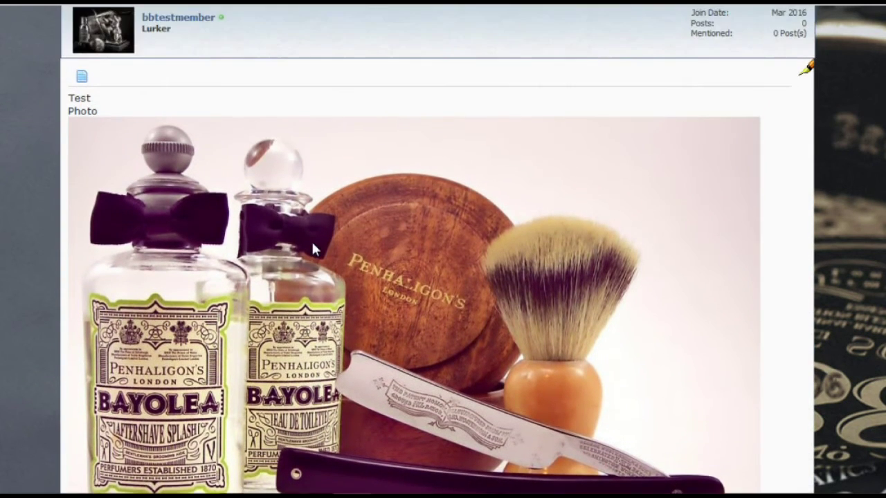
scroll(314, 240, down, 4)
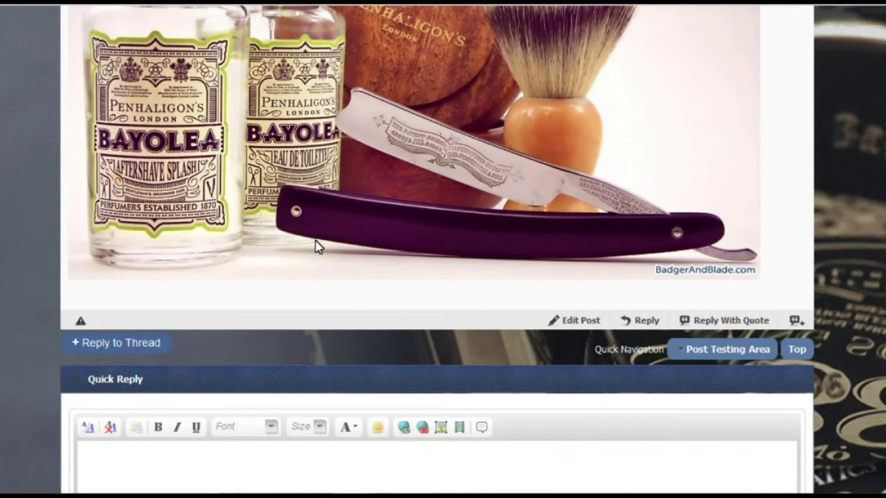
scroll(314, 246, down, 3)
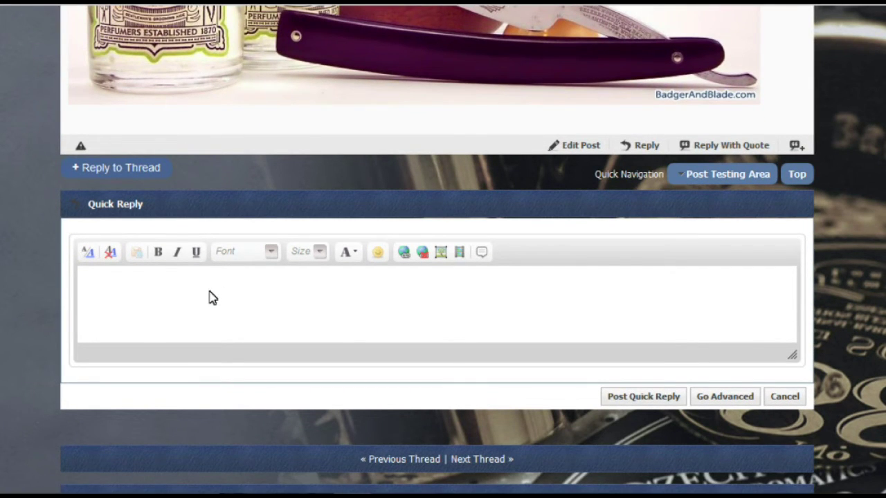
click(86, 283)
Type 'post from computer for video' in the quick reply
text(post from c)
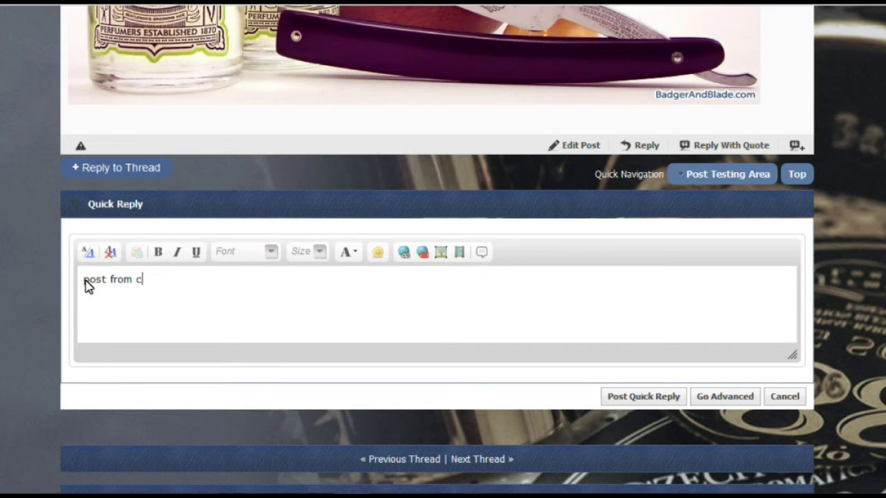
text(opmpu)
key(BackSpace)
key(BackSpace)
text(mputer for video)
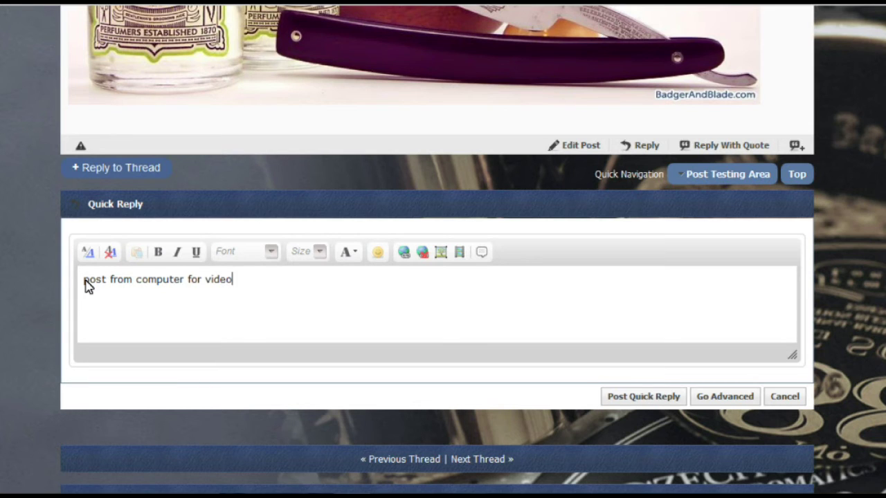
Upload 2.26.2016.jpg from the PHOTOS folder into the reply via From Computer
click(442, 253)
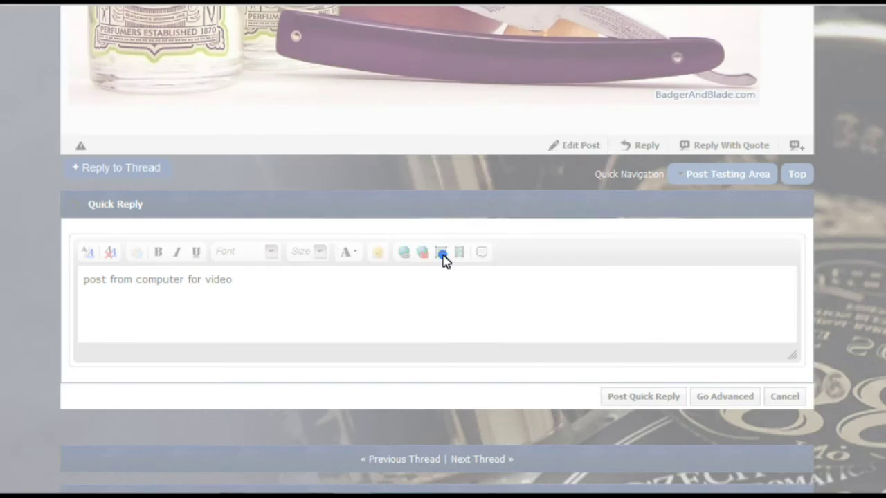
click(322, 181)
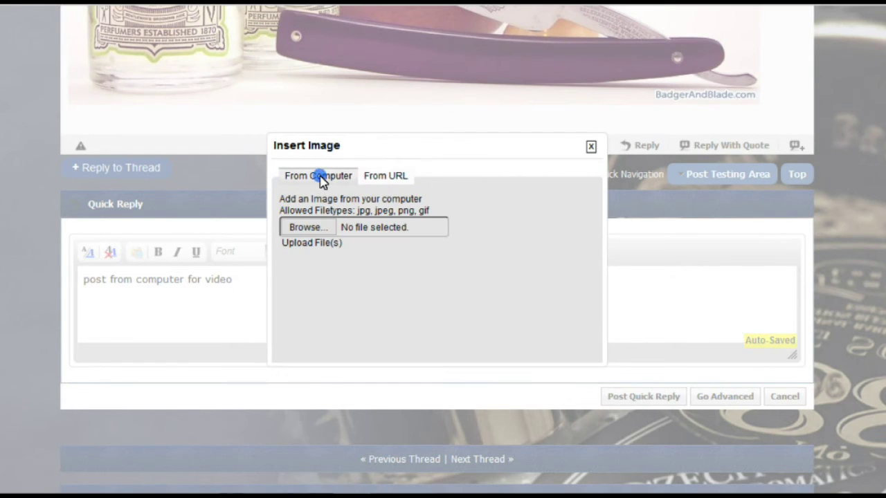
click(309, 229)
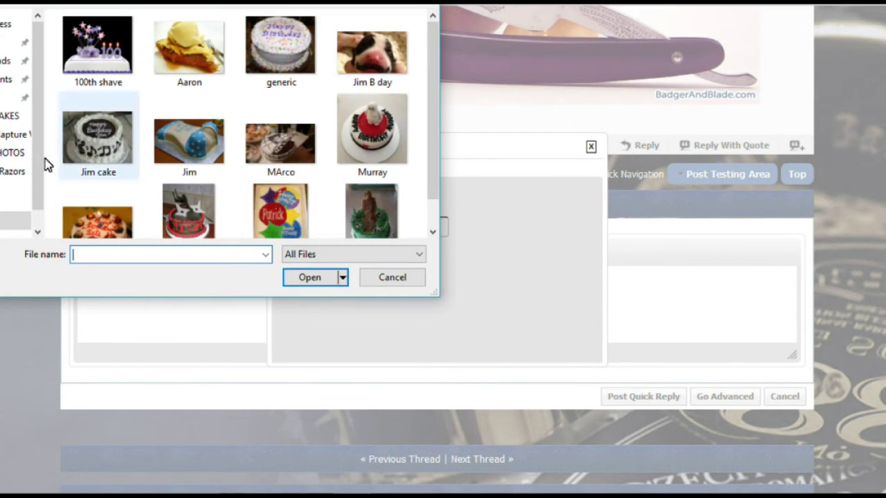
click(10, 155)
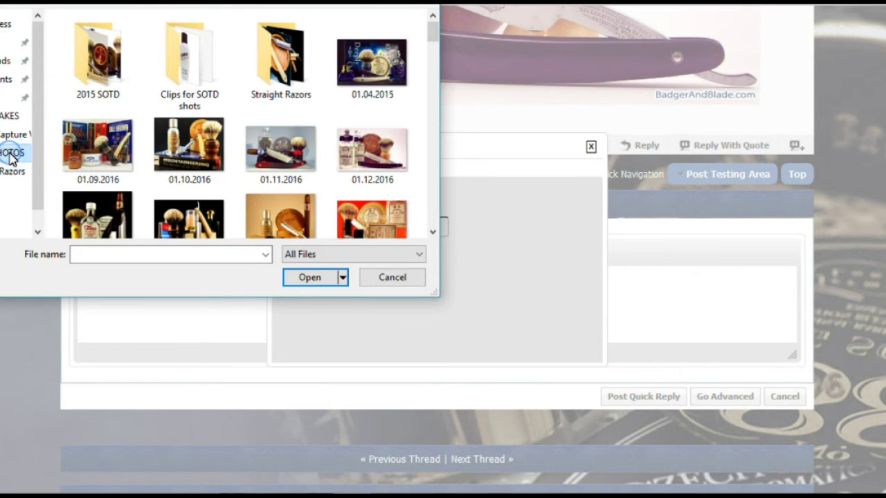
drag(432, 41, 443, 102)
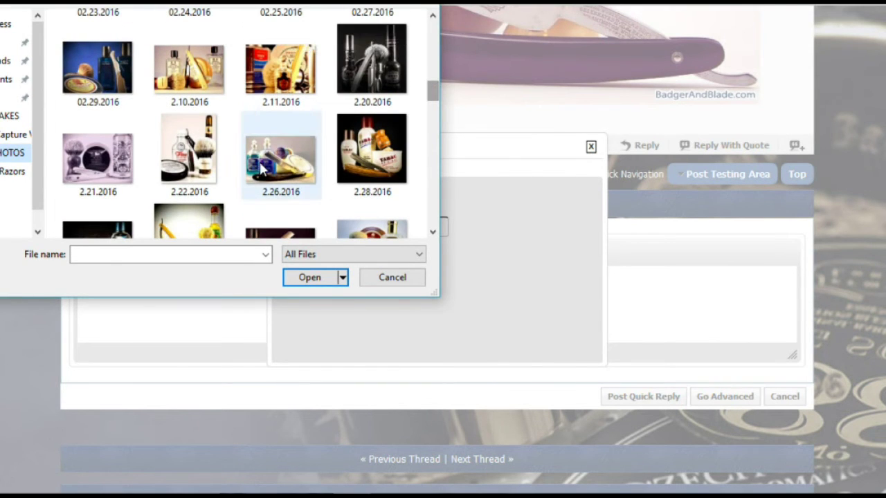
click(265, 162)
click(305, 278)
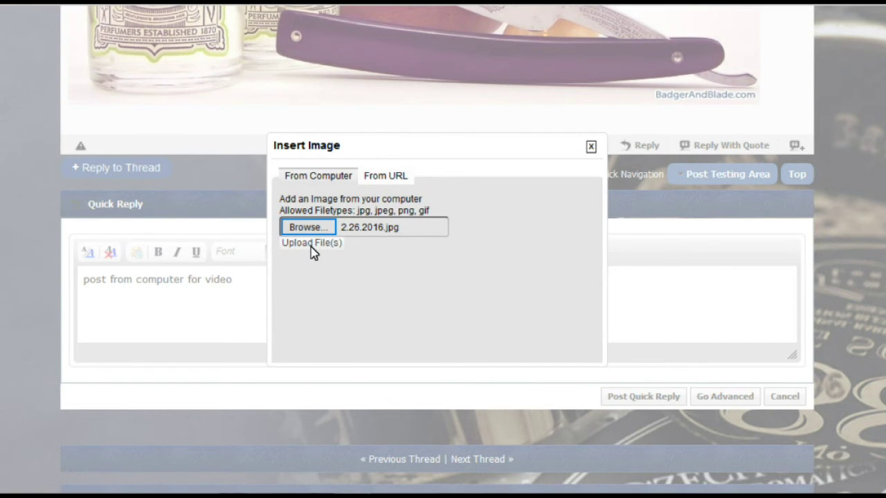
click(311, 246)
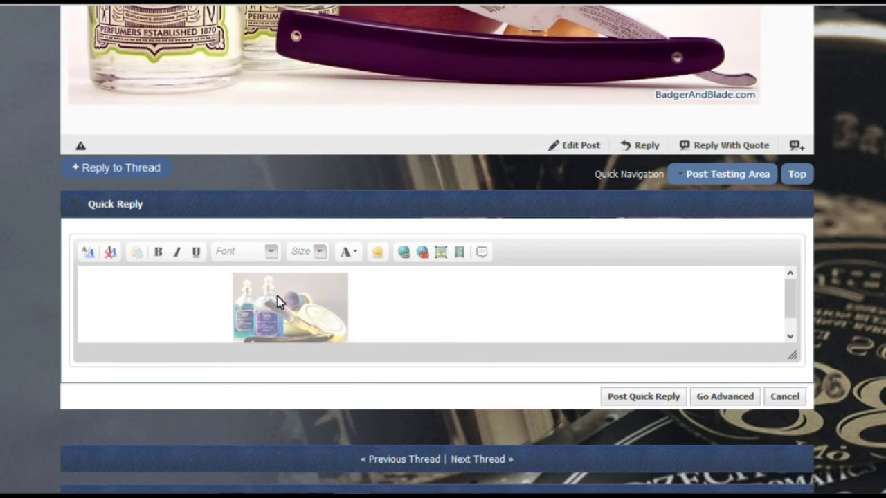
scroll(797, 305, down, 2)
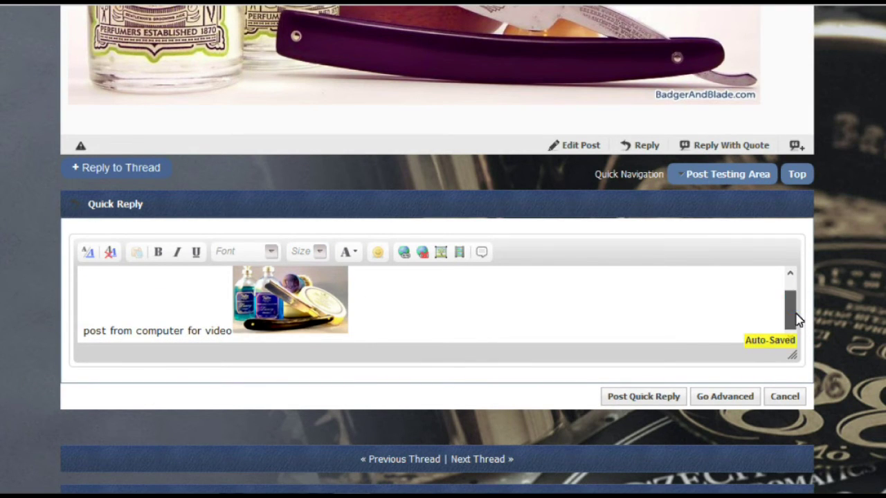
Post the computer-upload reply, check it appears as post #3, and open a new tab
click(636, 396)
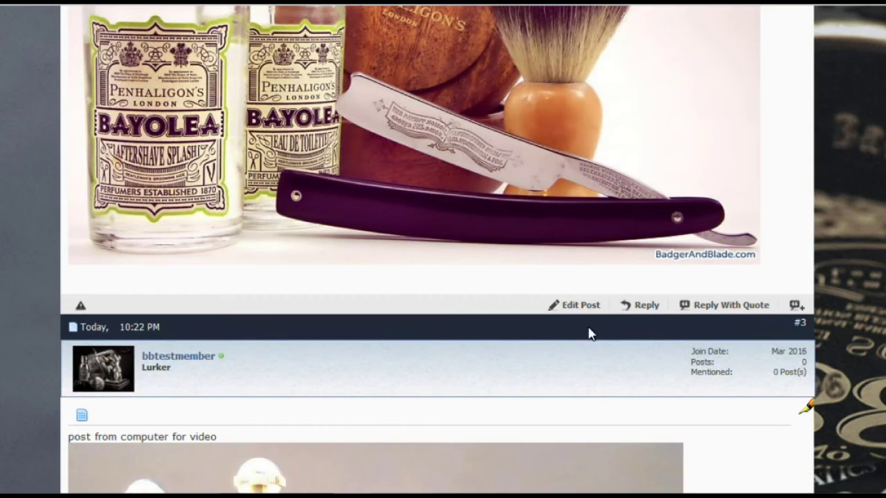
scroll(595, 332, down, 6)
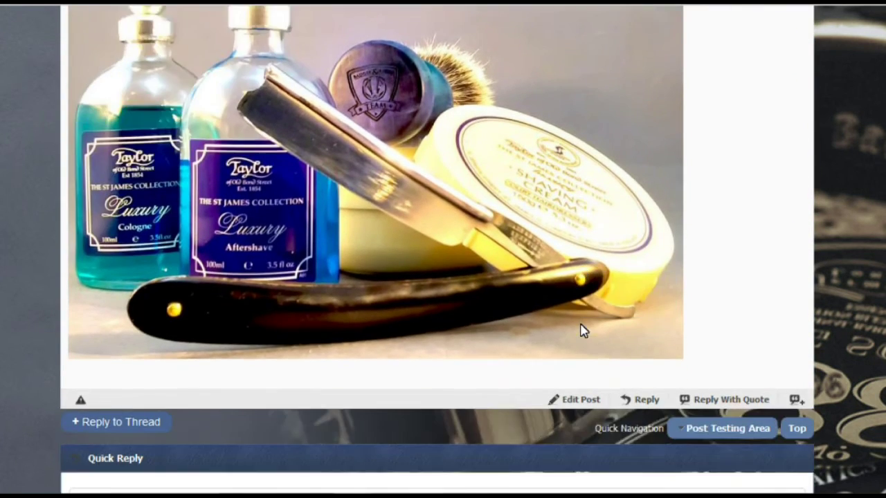
scroll(581, 331, down, 3)
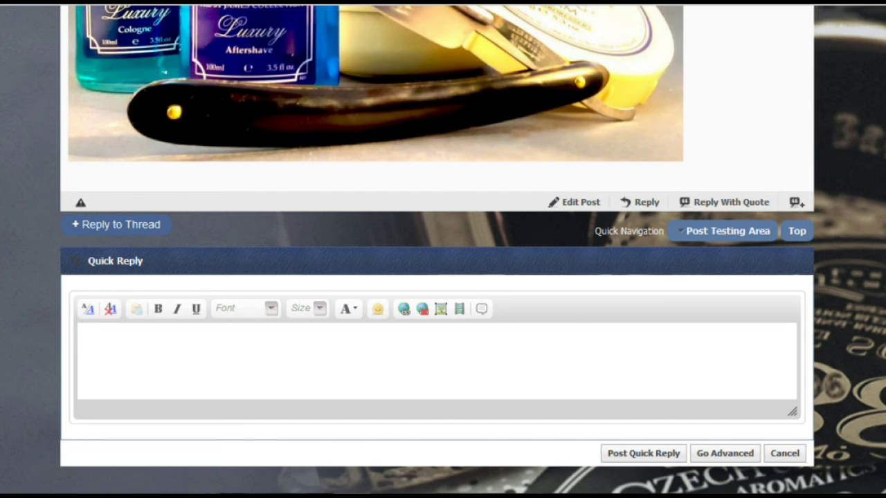
key(ctrl+t)
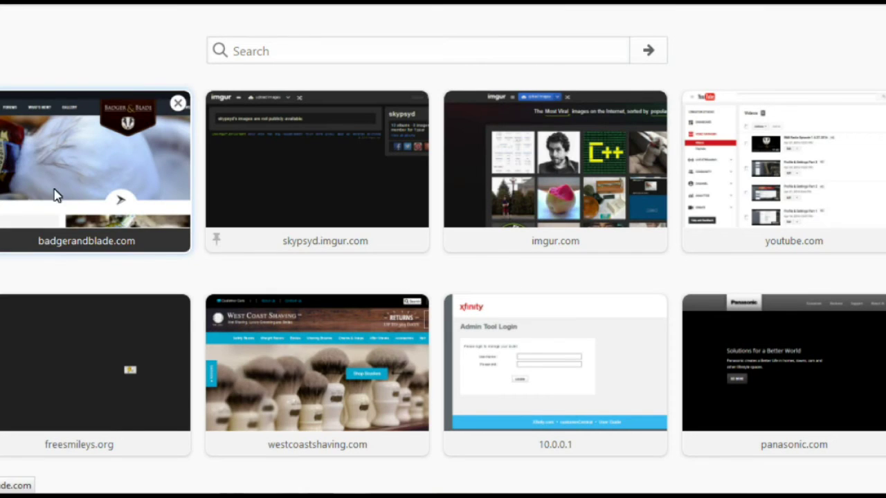
Sign in to Imgur and copy the Pitralon photo's Medium Thumbnail direct link
click(272, 171)
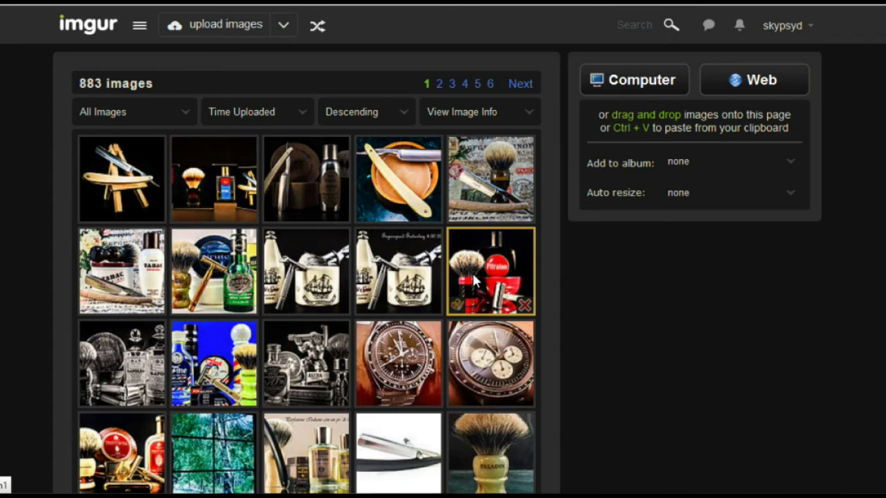
click(473, 278)
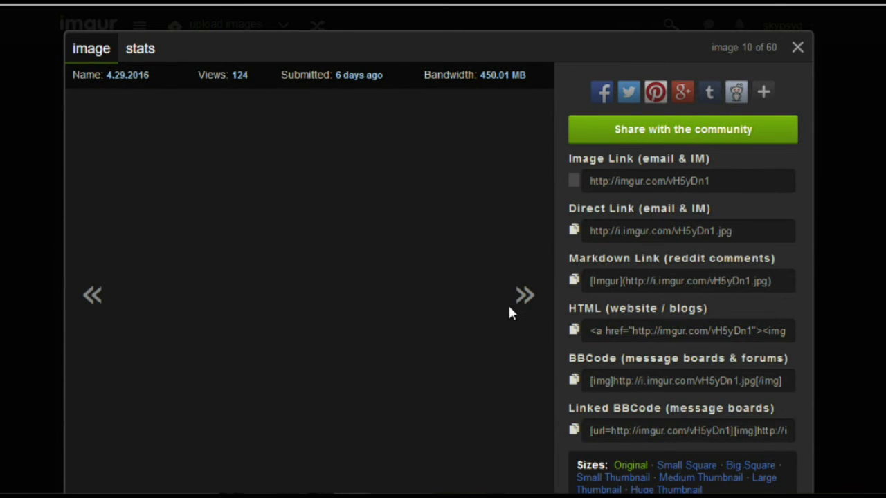
scroll(601, 464, down, 2)
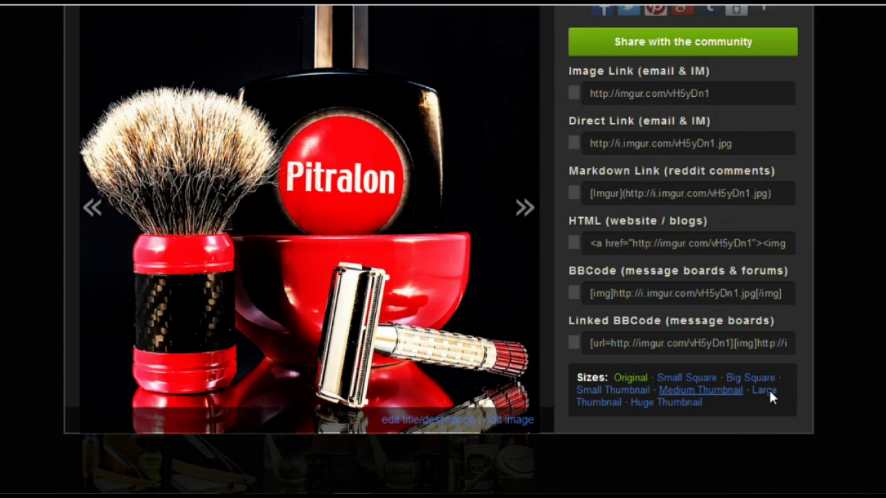
click(705, 389)
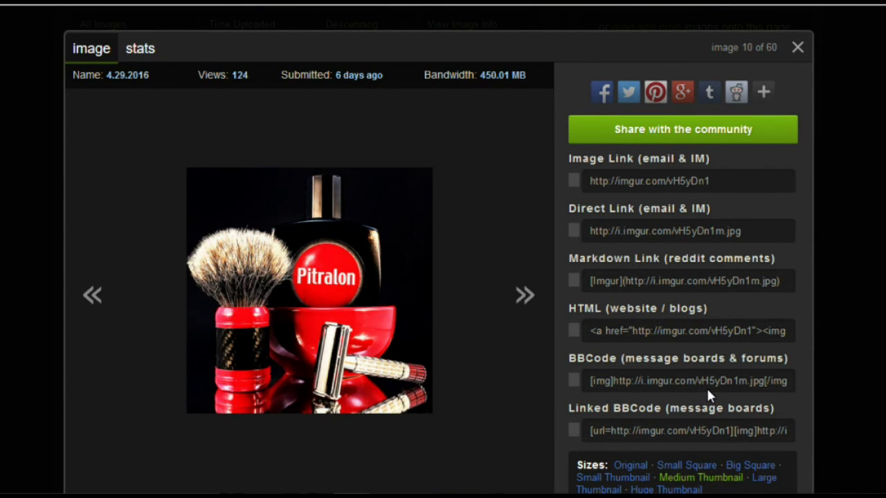
click(617, 231)
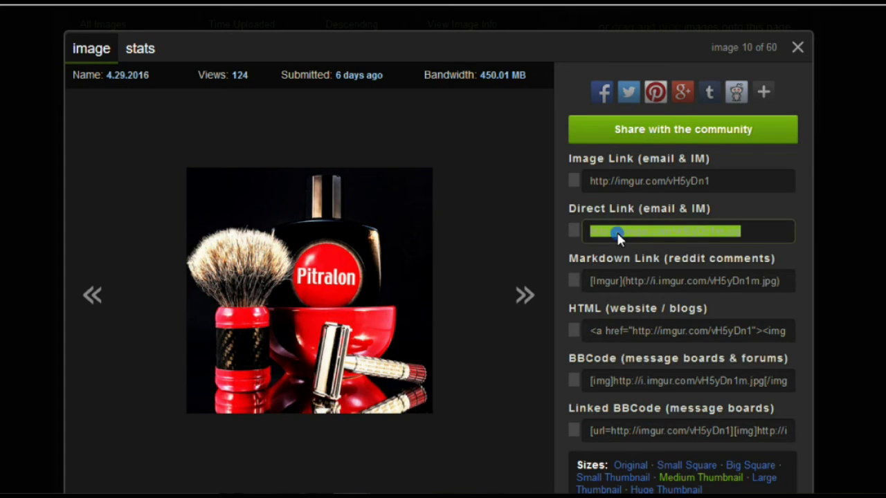
right_click(616, 230)
click(651, 283)
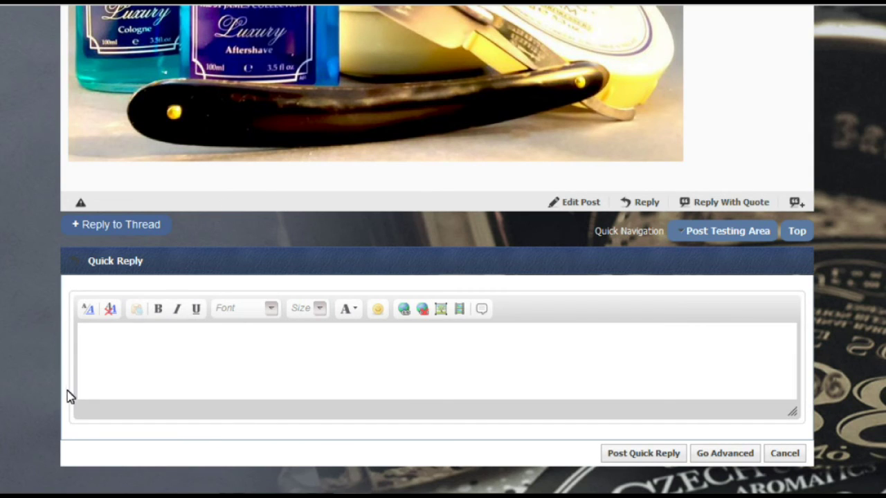
Insert the pasted Imgur link as an image, with Retrieve remote file unchecked
click(87, 333)
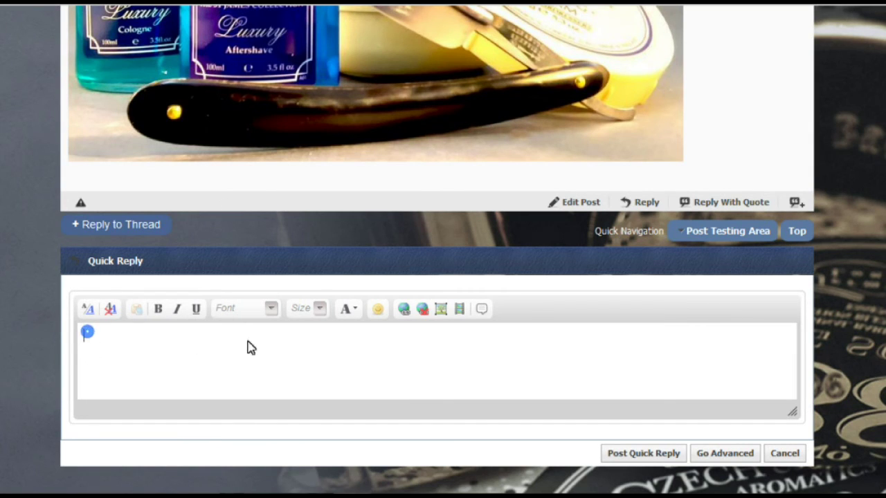
click(441, 309)
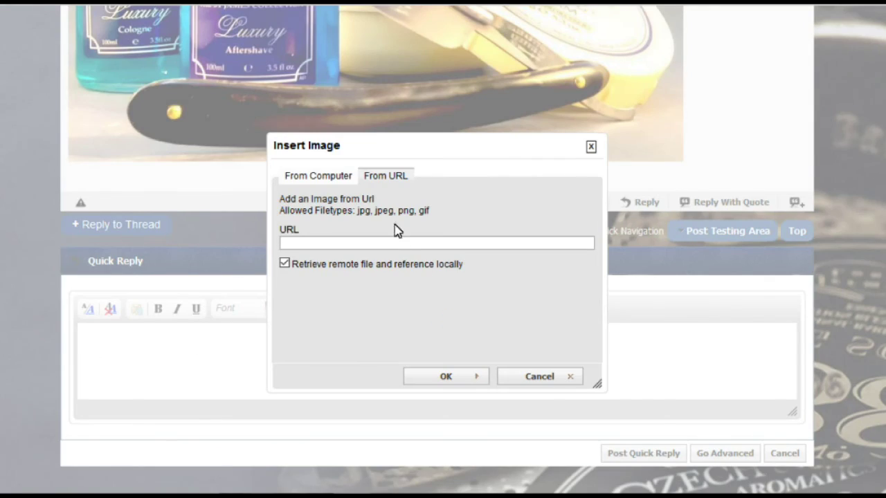
right_click(286, 246)
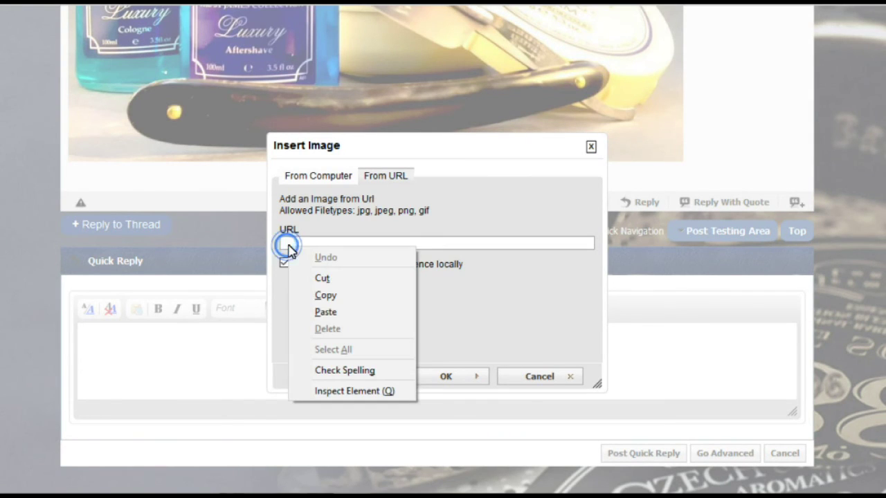
click(319, 310)
click(285, 263)
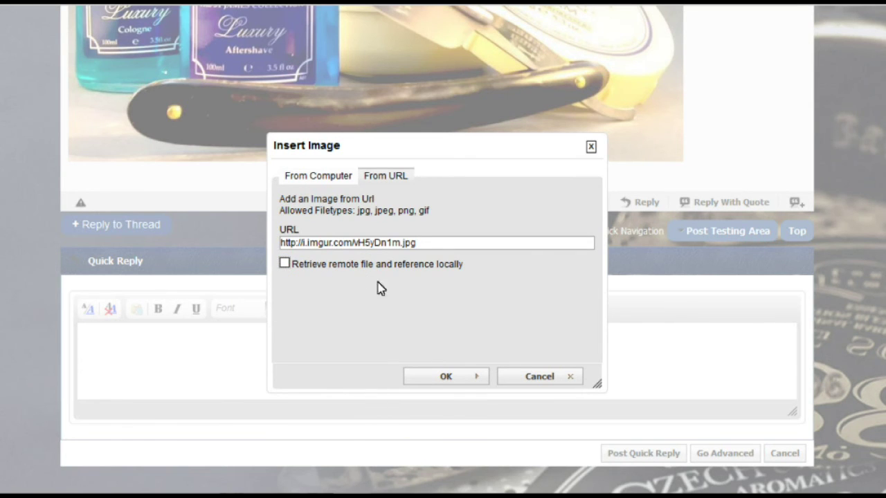
click(456, 377)
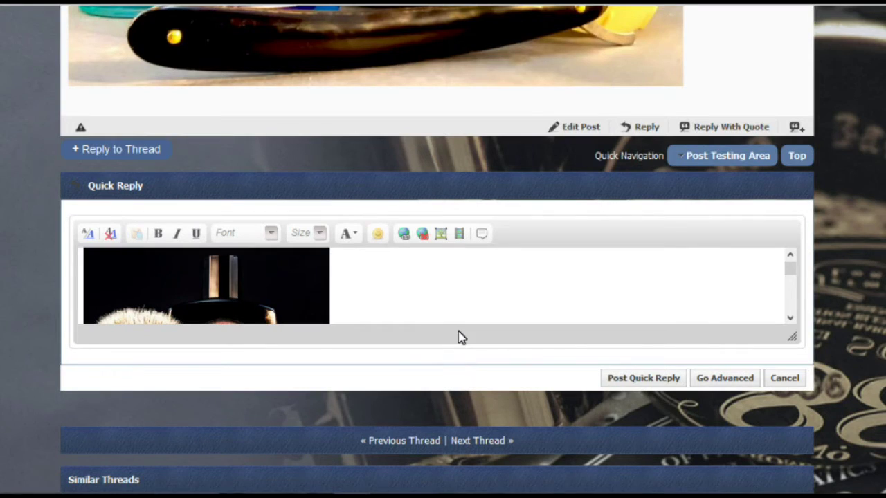
drag(795, 273, 791, 321)
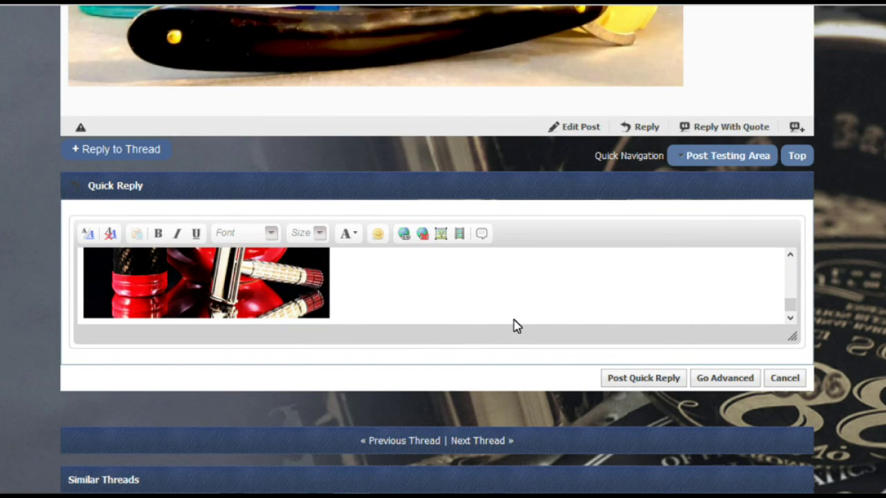
Add the caption 'Another photo for Tutorial video' on a new line below the image
key(Return)
key(Return)
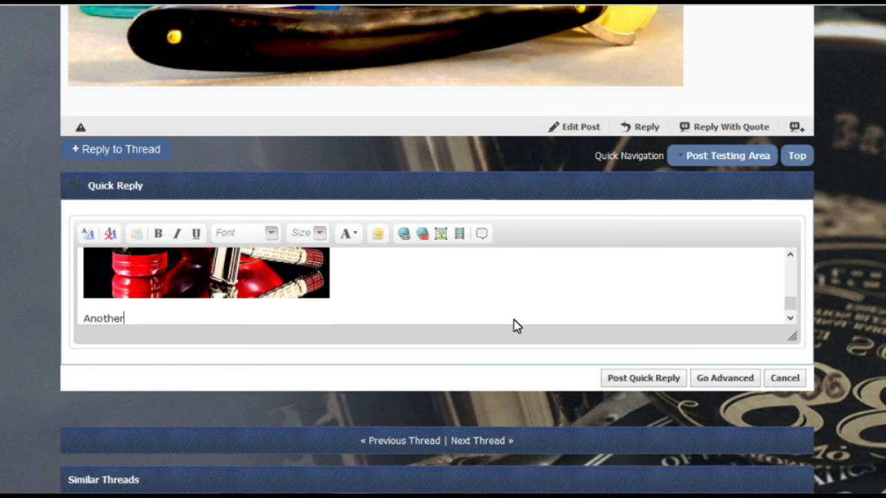
text(Another a)
key(BackSpace)
text(photo)
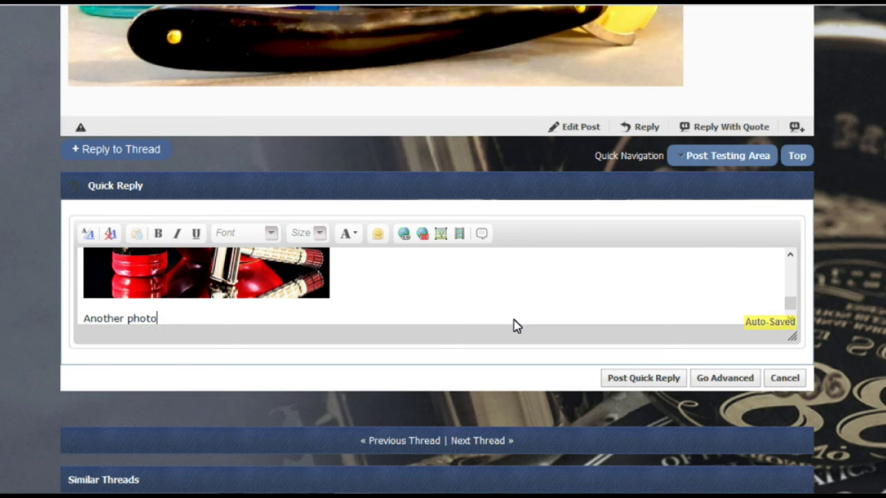
text( for Tuturial)
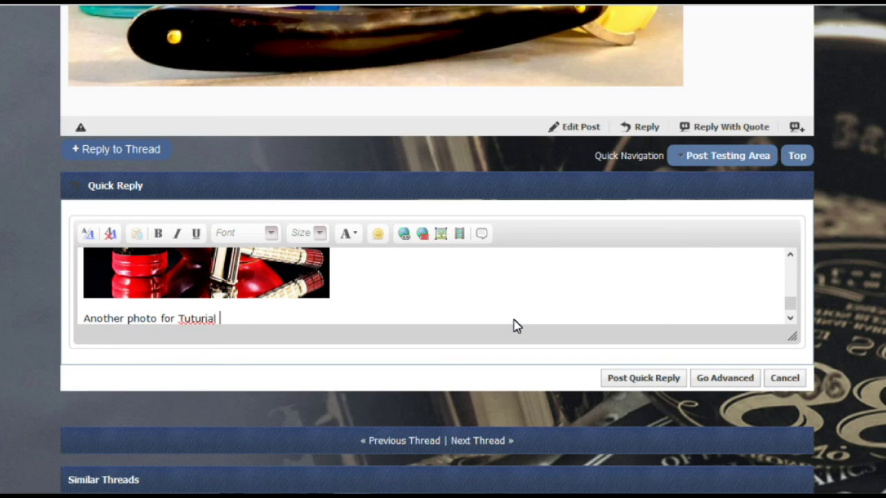
key(BackSpace)
key(BackSpace)
Post the Pitralon reply as post #4, scroll back up the thread, and return to the forum index
click(627, 380)
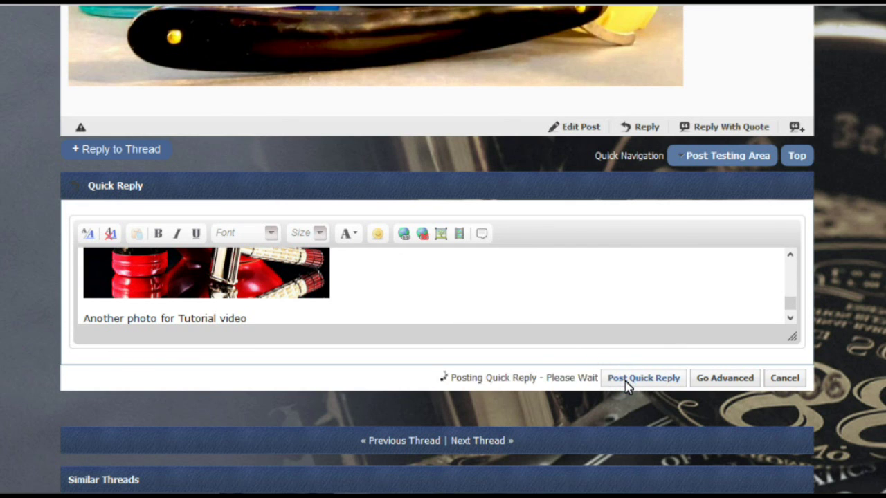
scroll(624, 386, up, 10)
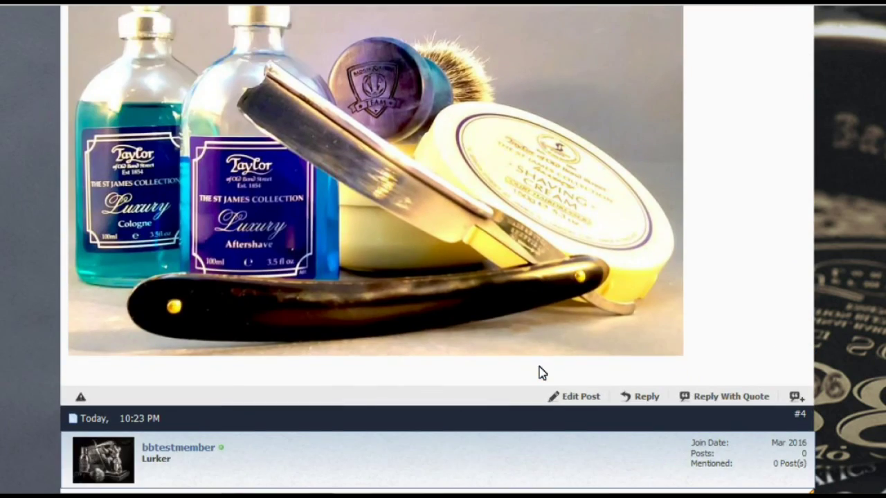
scroll(484, 415, down, 3)
scroll(465, 432, up, 10)
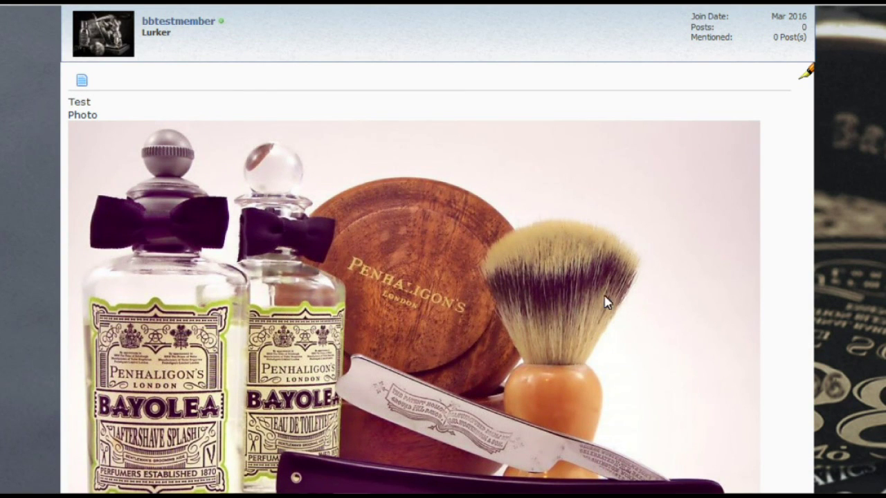
scroll(331, 356, up, 5)
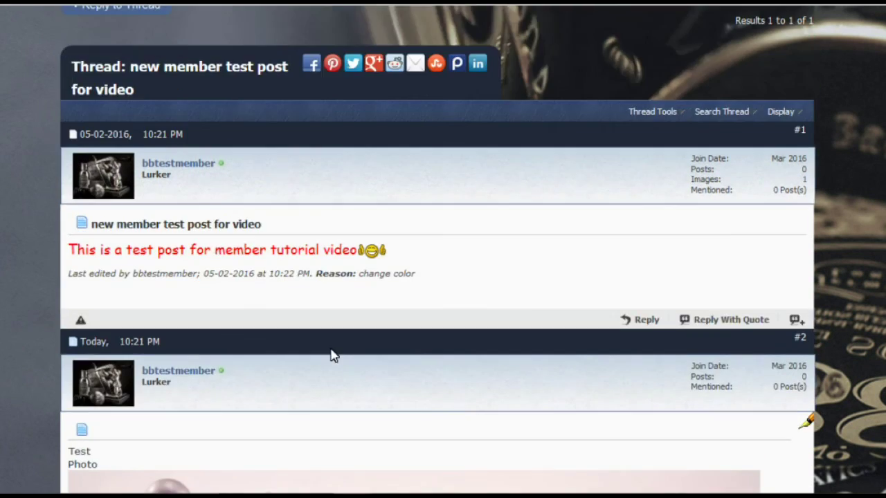
scroll(331, 356, up, 4)
click(146, 100)
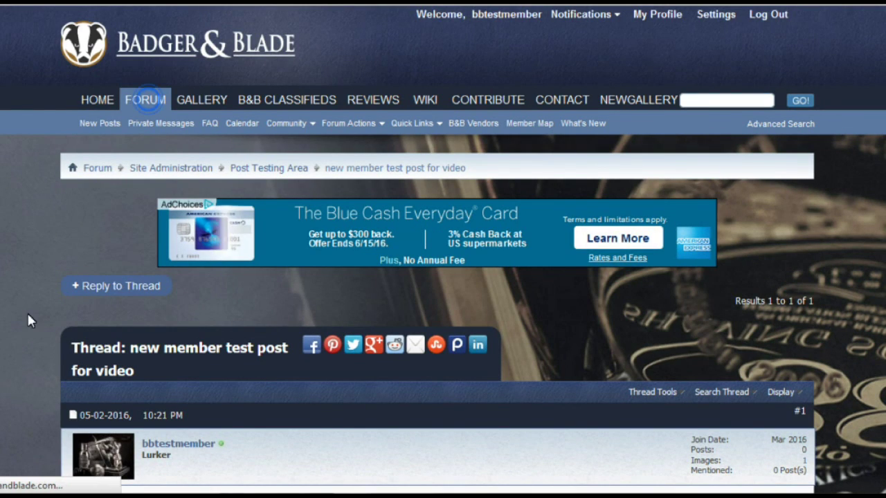